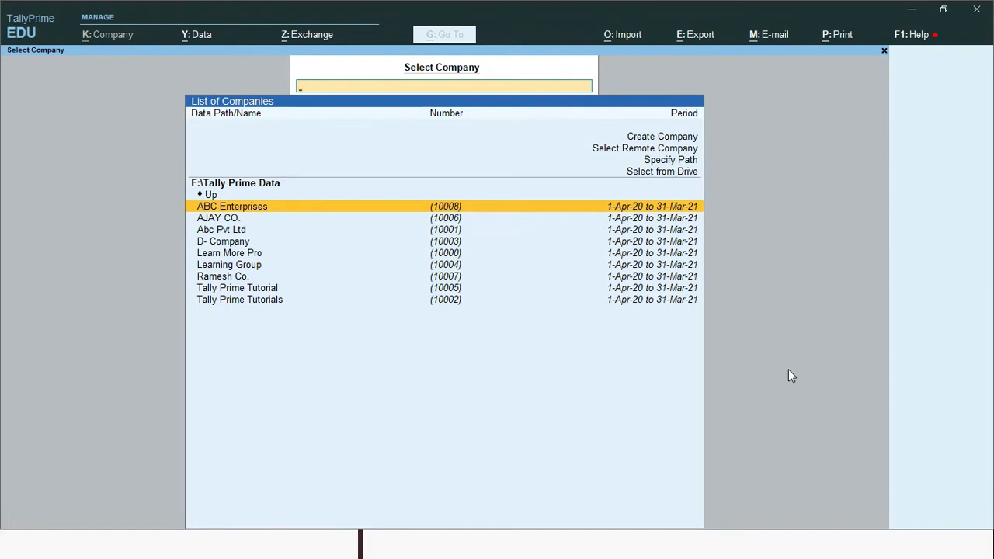
Start creating a new company and set both its company name and mailing name to Abc Company.
{"action": "key", "text": "Up"}
{"action": "key", "text": "Up"}
{"action": "key", "text": "Up"}
{"action": "key", "text": "Up"}
{"action": "key", "text": "Up"}
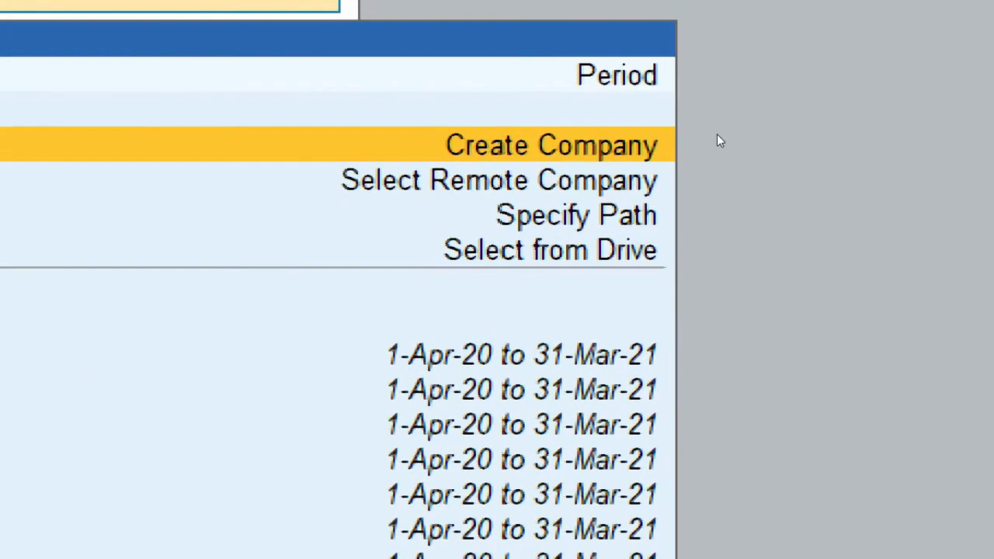
{"action": "left_click", "coordinate": [718, 136]}
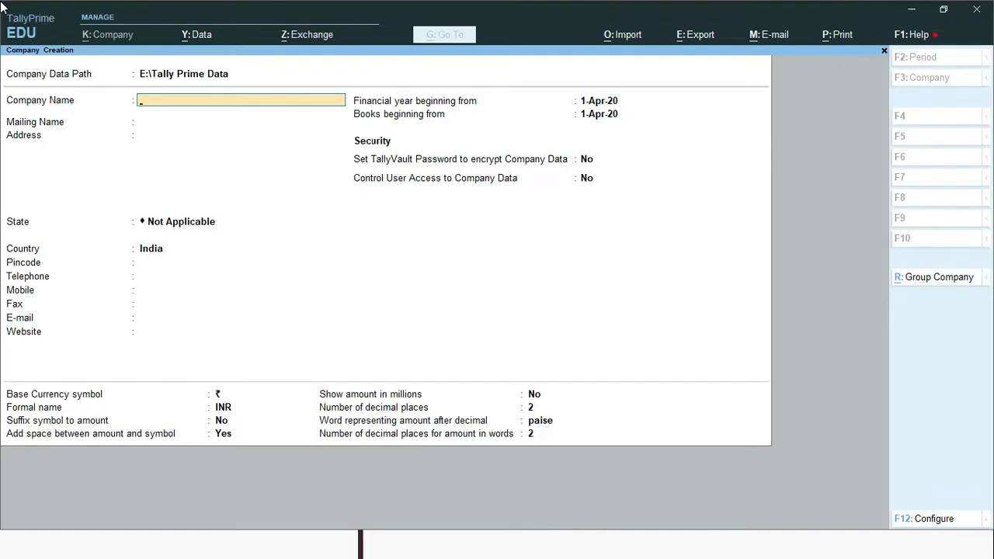
{"action": "type", "text": "Abc Company"}
{"action": "key", "text": "Return"}
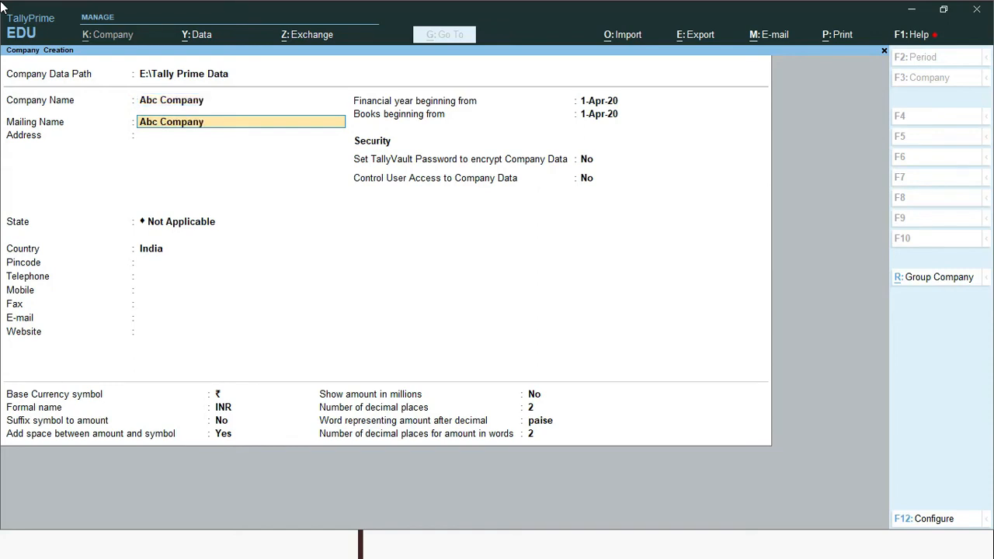
{"action": "key", "text": "Return"}
Fill in the two lines of the company's address.
{"action": "type", "text": "Ghatkopar"}
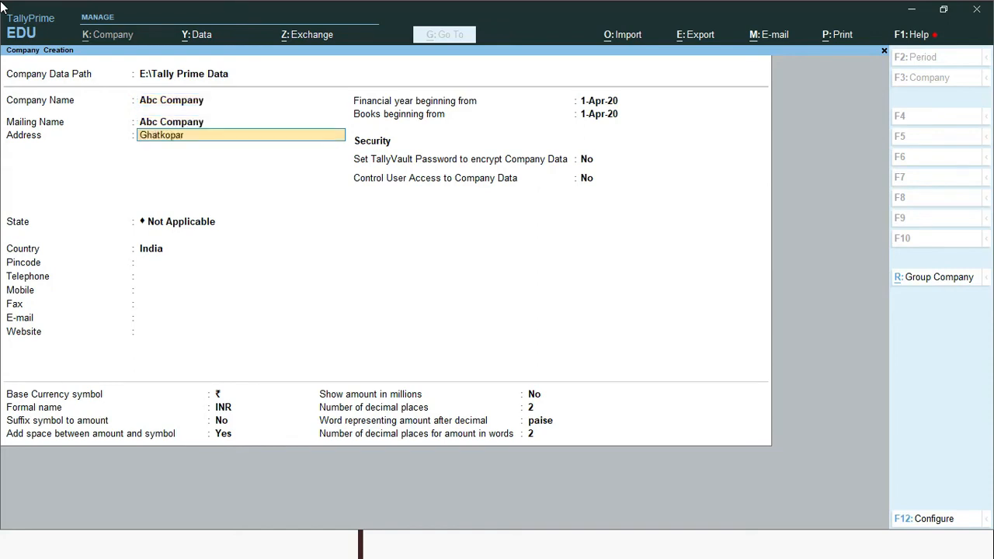
{"action": "key", "text": "Return"}
{"action": "type", "text": "Mumbai"}
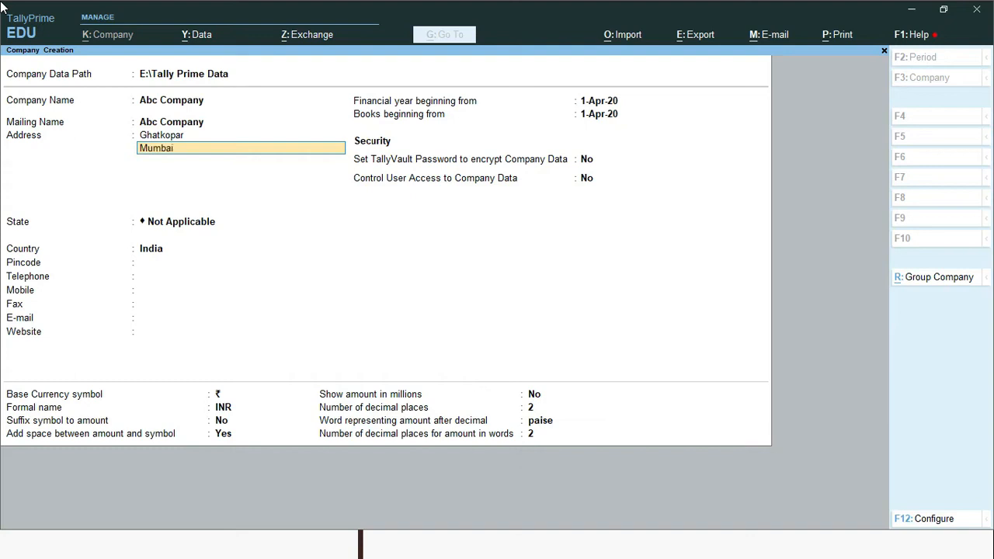
{"action": "key", "text": "Return"}
{"action": "key", "text": "Return"}
Set the company's state to Maharashtra, fill in its postal code and save the new company.
{"action": "type", "text": "M"}
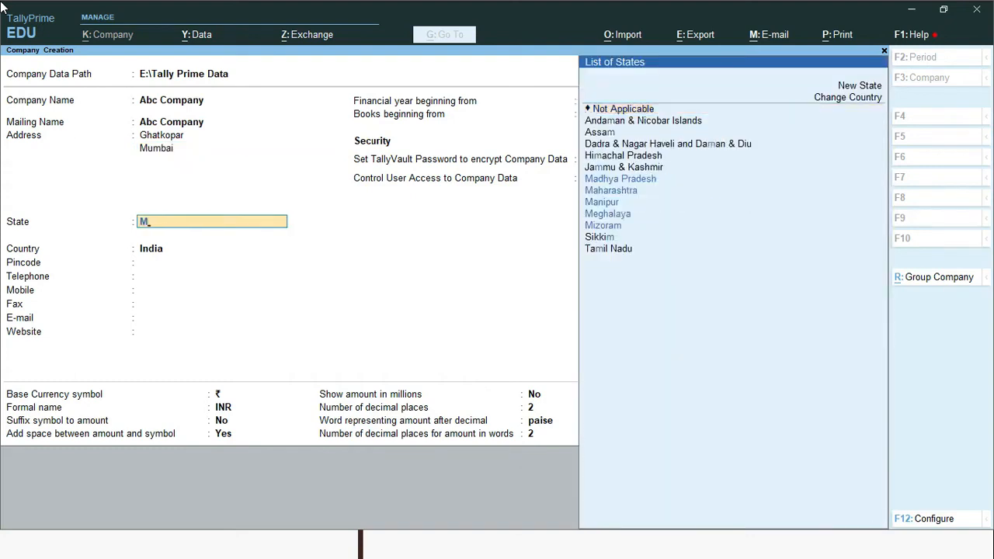
{"action": "type", "text": "ah"}
{"action": "key", "text": "Return"}
{"action": "type", "text": "400086"}
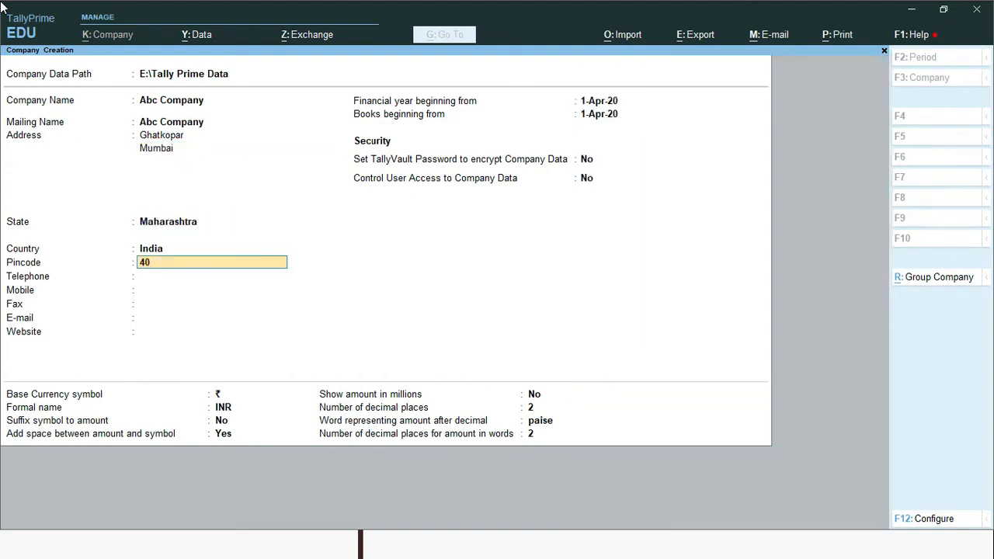
{"action": "key", "text": "Return"}
{"action": "key", "text": "Return"}
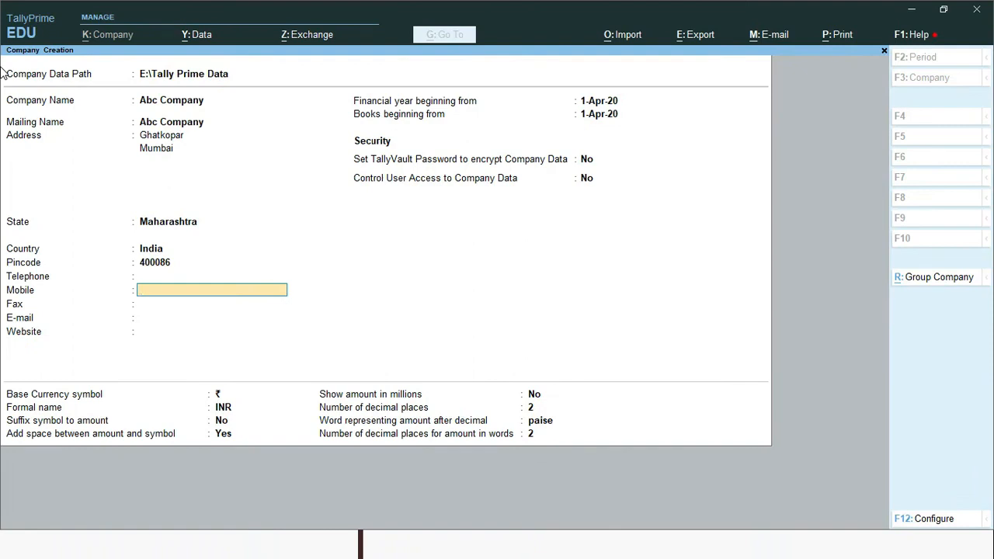
{"action": "key", "text": "ctrl+a"}
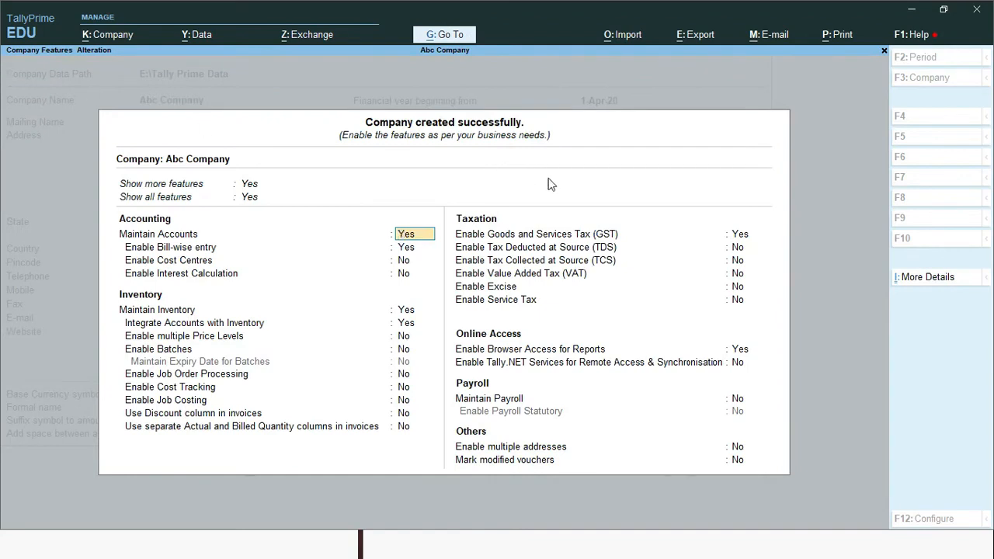
Disable Goods and Services Tax (GST) for Abc Company and save the company features.
{"action": "key", "text": "Down"}
{"action": "key", "text": "Down"}
{"action": "key", "text": "Down"}
{"action": "key", "text": "Down"}
{"action": "key", "text": "Down"}
{"action": "key", "text": "Down"}
{"action": "key", "text": "Down"}
{"action": "key", "text": "Down"}
{"action": "key", "text": "Down"}
{"action": "key", "text": "Down"}
{"action": "key", "text": "Down"}
{"action": "key", "text": "Down"}
{"action": "key", "text": "Down"}
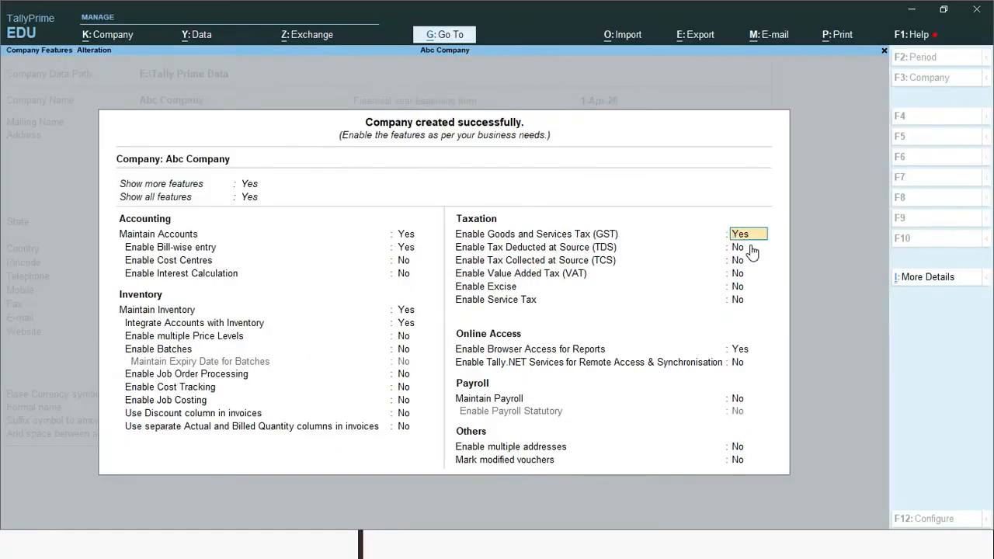
{"action": "type", "text": "no"}
{"action": "key", "text": "Return"}
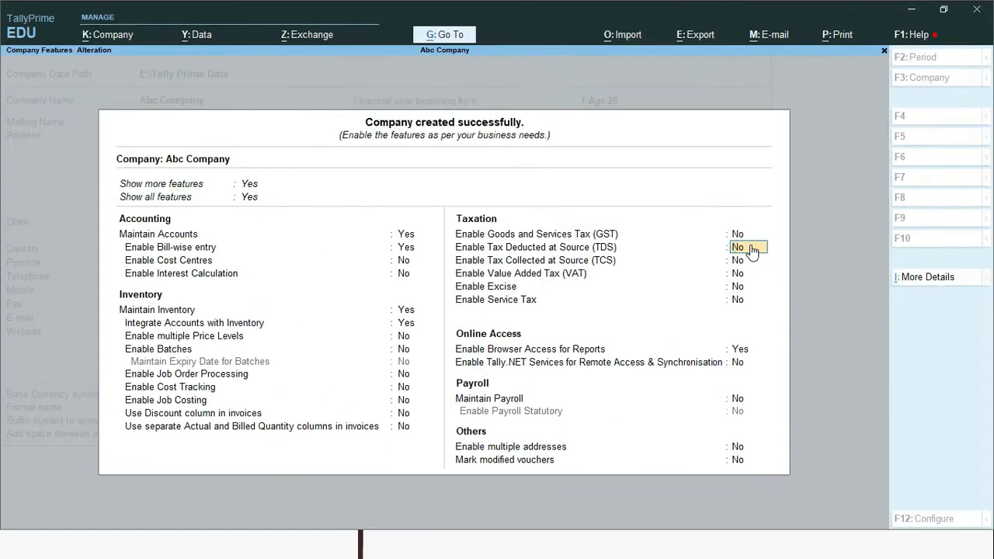
{"action": "key", "text": "ctrl+a"}
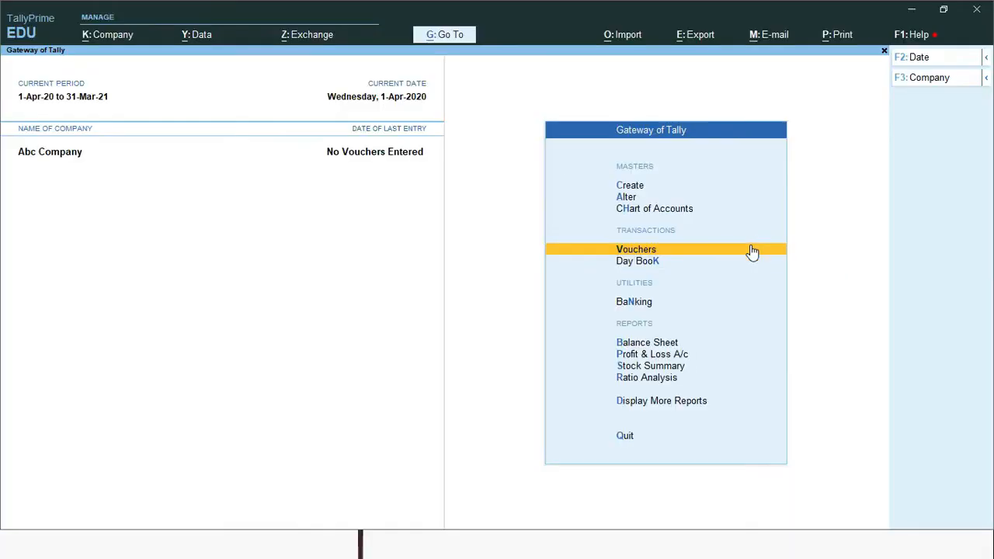
Review the purchase order exercise on the presentation slide, switch back to TallyPrime and open voucher entry.
{"action": "left_click", "coordinate": [753, 253]}
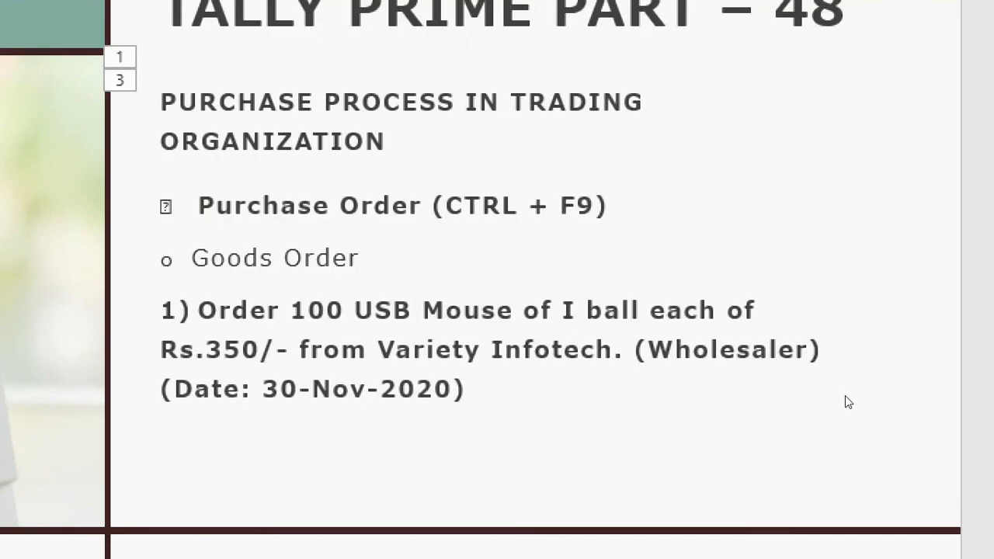
{"action": "key", "text": "alt+Tab"}
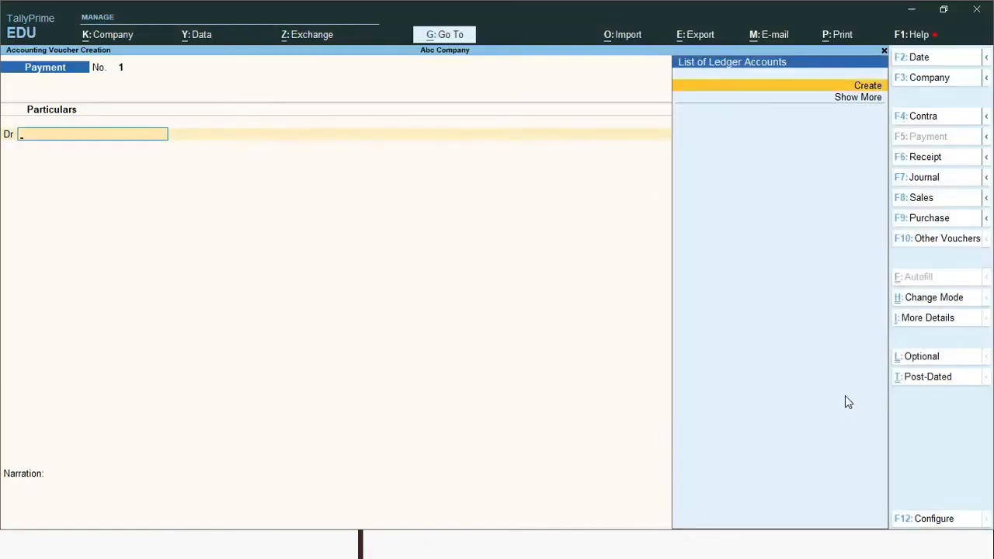
{"action": "key", "text": "alt+Tab"}
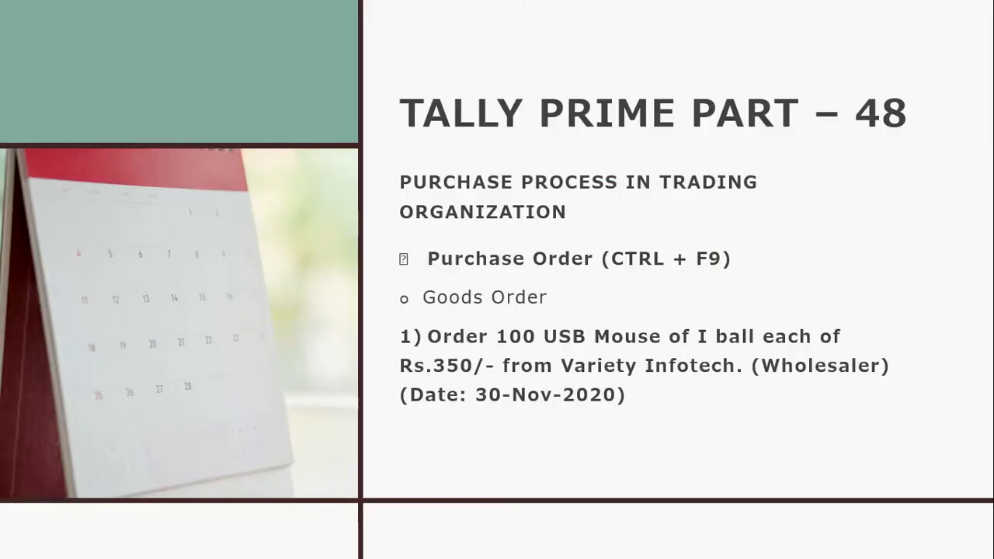
{"action": "key", "text": "alt+Tab"}
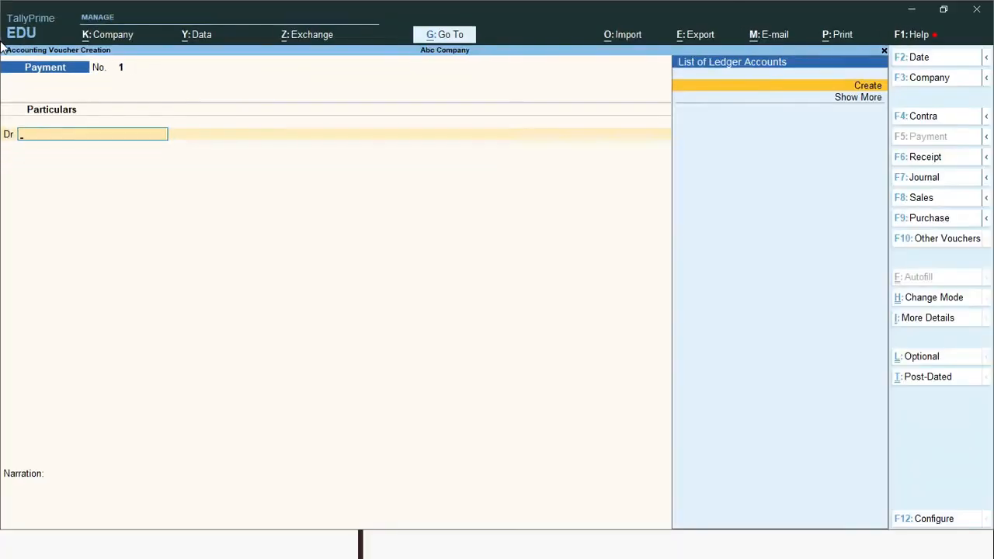
{"action": "key", "text": "Escape"}
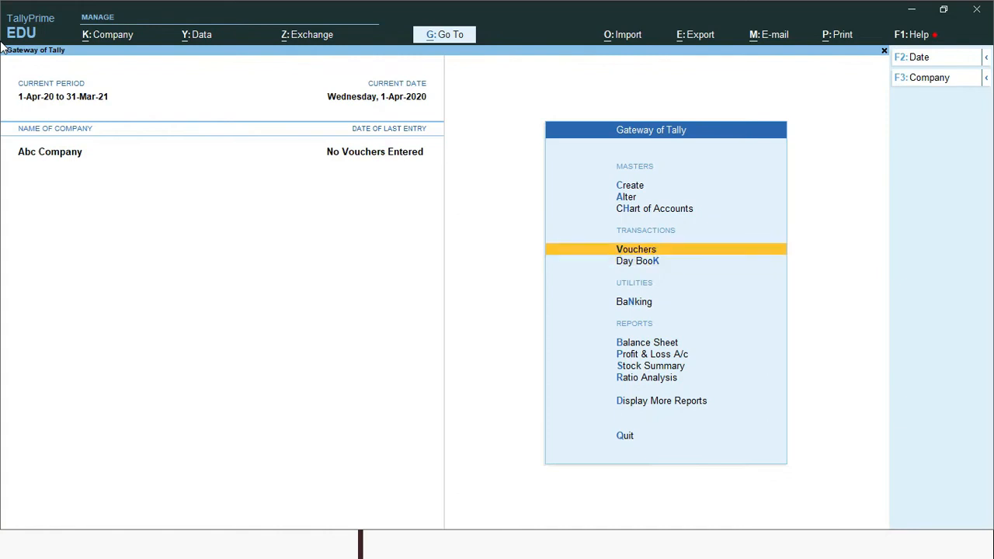
{"action": "key", "text": "Return"}
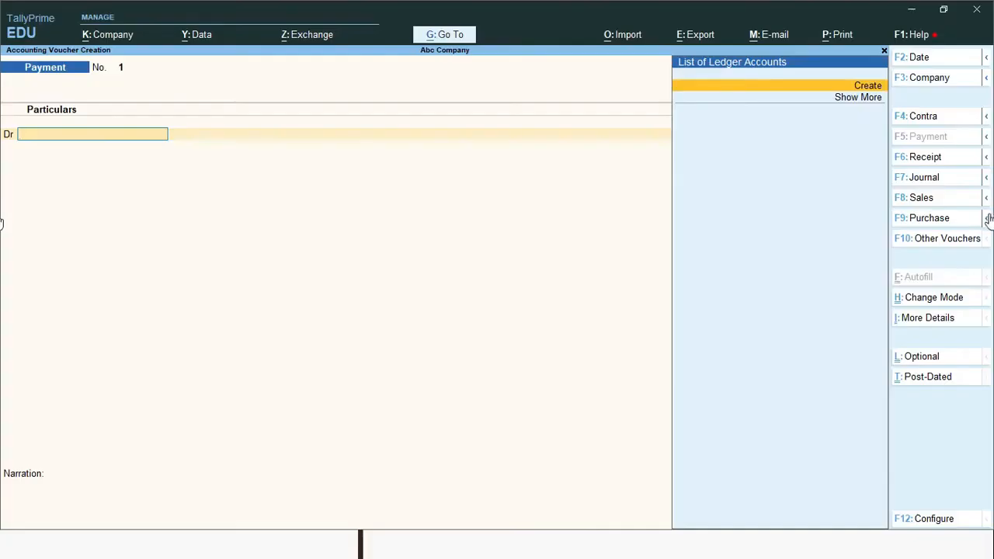
Check the availability of Purchase Order among the additional purchase voucher types.
{"action": "left_click", "coordinate": [974, 330]}
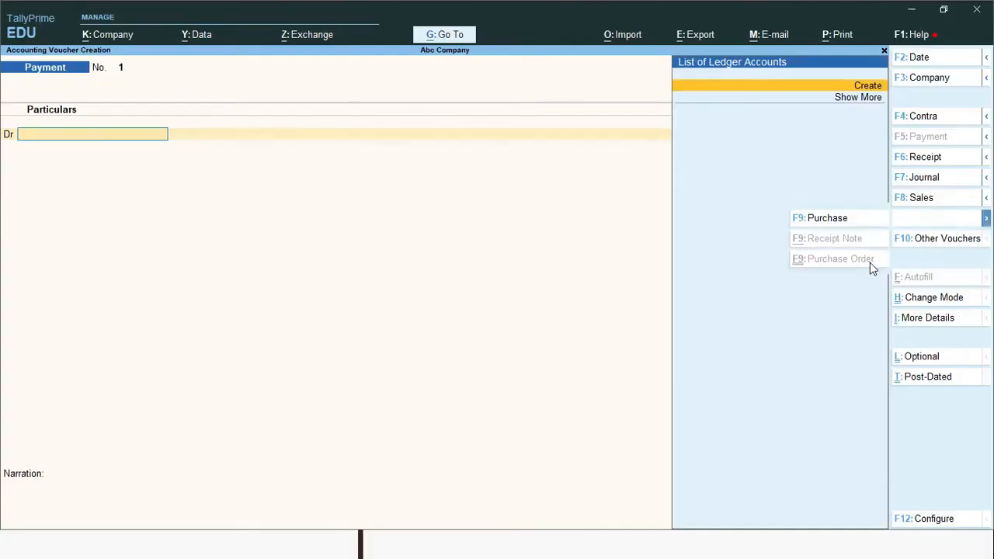
{"action": "left_click", "coordinate": [546, 317]}
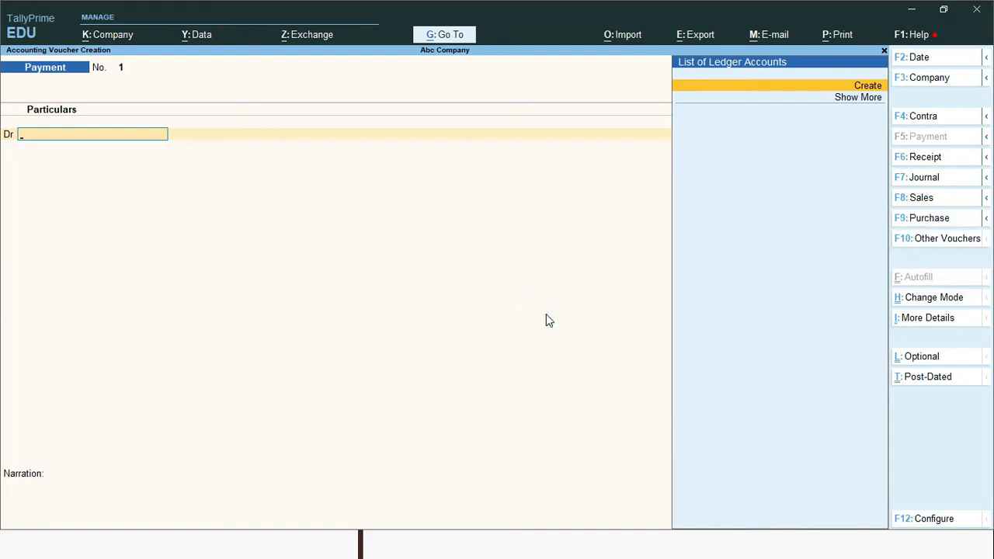
{"action": "key", "text": "ctrl"}
{"action": "key", "text": "ctrl"}
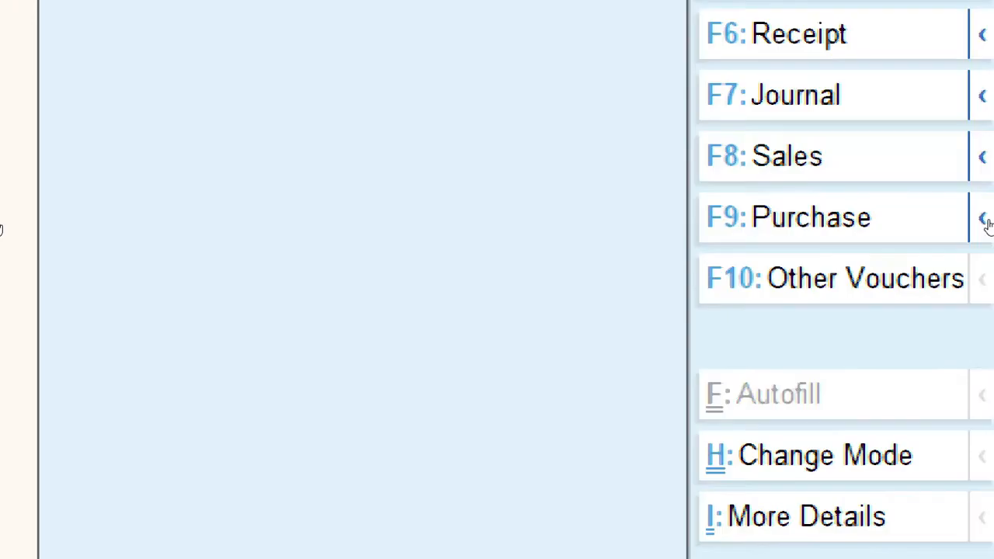
{"action": "left_click", "coordinate": [983, 220]}
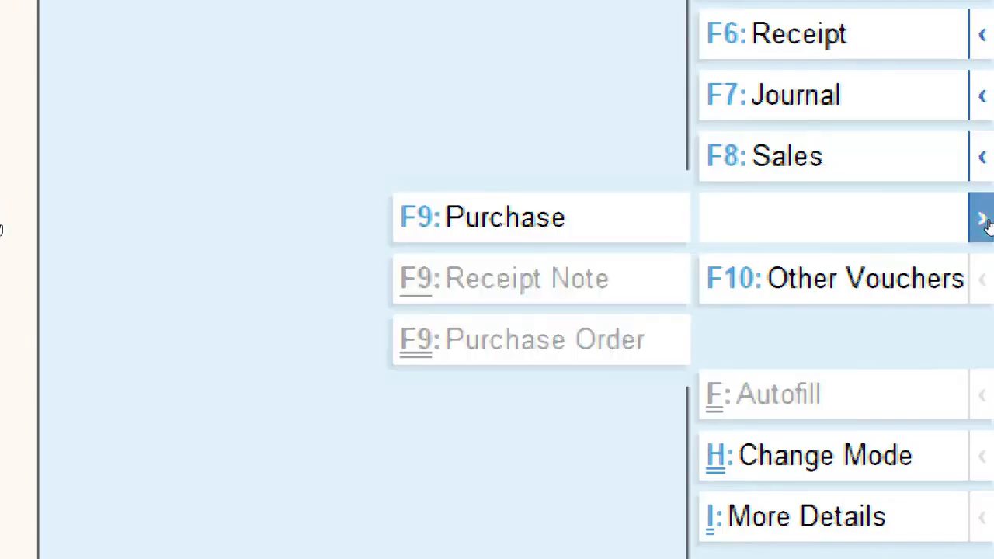
{"action": "left_click", "coordinate": [983, 221]}
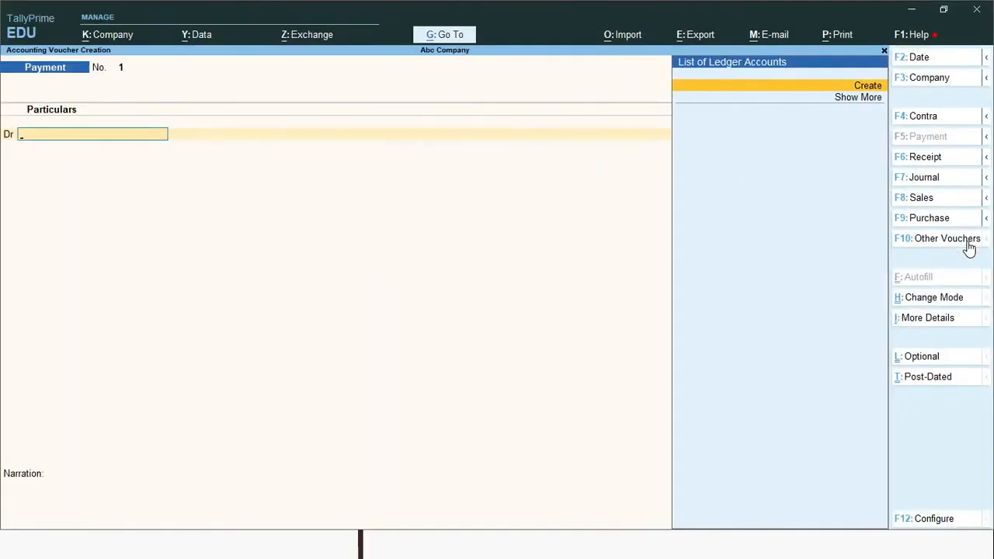
Open the list of other voucher types and show the inactive ones.
{"action": "left_click", "coordinate": [969, 247]}
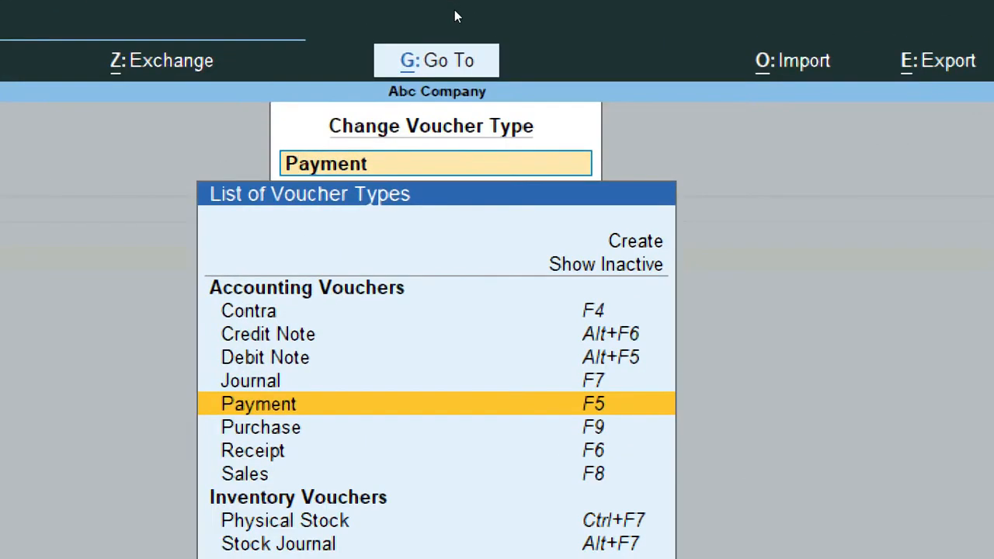
{"action": "key", "text": "Up"}
{"action": "key", "text": "Up"}
{"action": "key", "text": "Up"}
{"action": "key", "text": "Up"}
{"action": "key", "text": "Up"}
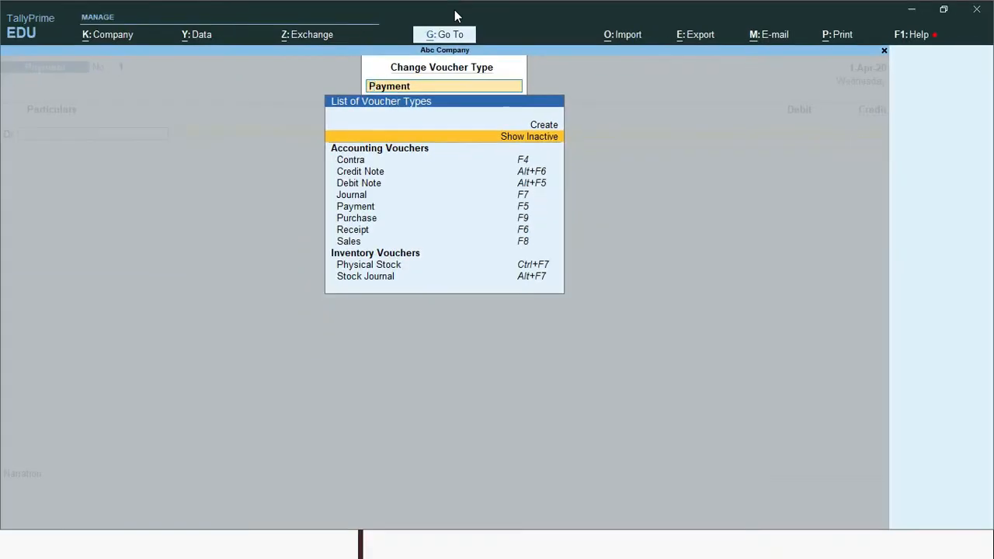
{"action": "key", "text": "Return"}
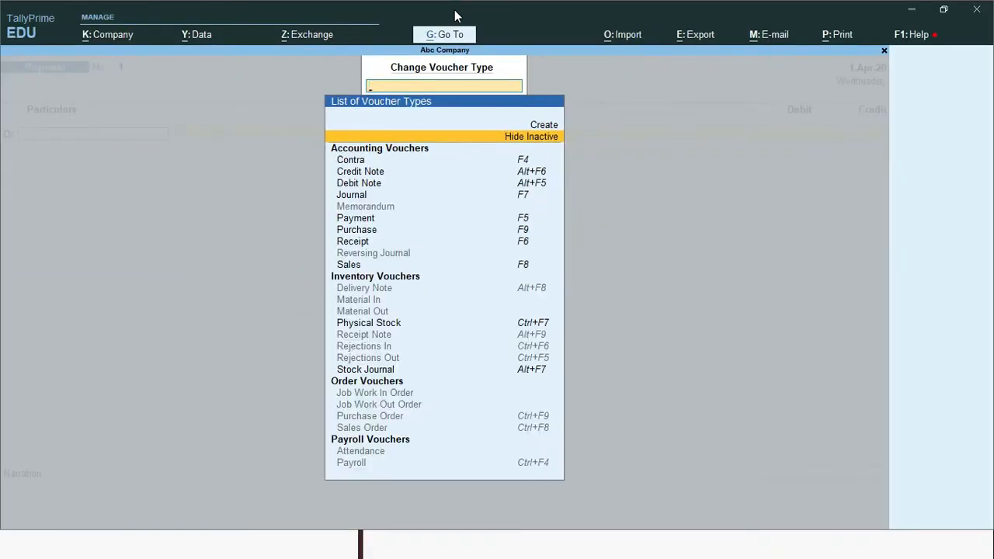
{"action": "key", "text": "Return"}
{"action": "key", "text": "Return"}
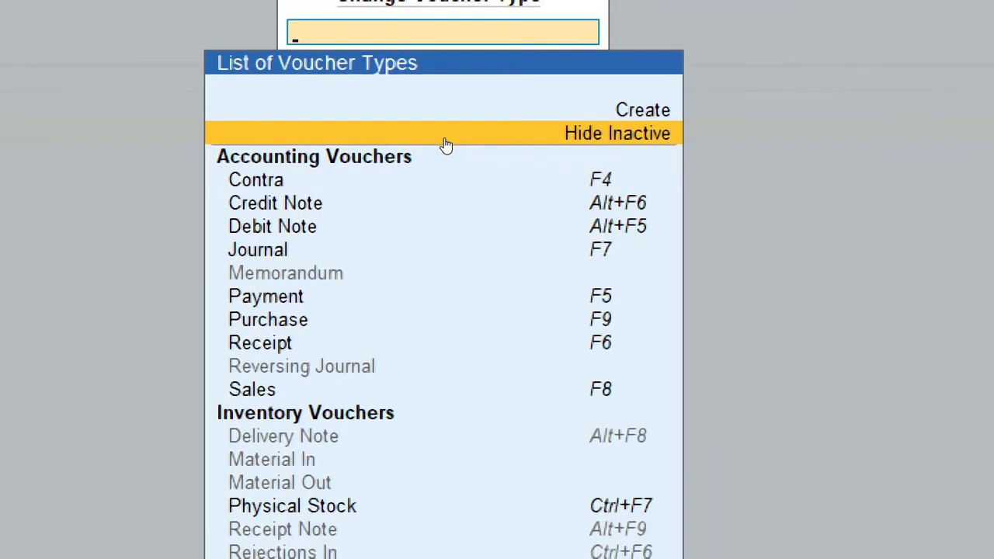
Choose the inactive Purchase Order voucher type from the list and activate it.
{"action": "key", "text": "Down"}
{"action": "key", "text": "Down"}
{"action": "key", "text": "Down"}
{"action": "key", "text": "Down"}
{"action": "key", "text": "Down"}
{"action": "key", "text": "Down"}
{"action": "key", "text": "Down"}
{"action": "key", "text": "Down"}
{"action": "key", "text": "Down"}
{"action": "key", "text": "Down"}
{"action": "key", "text": "Down"}
{"action": "key", "text": "Down"}
{"action": "key", "text": "Down"}
{"action": "key", "text": "Down"}
{"action": "key", "text": "Down"}
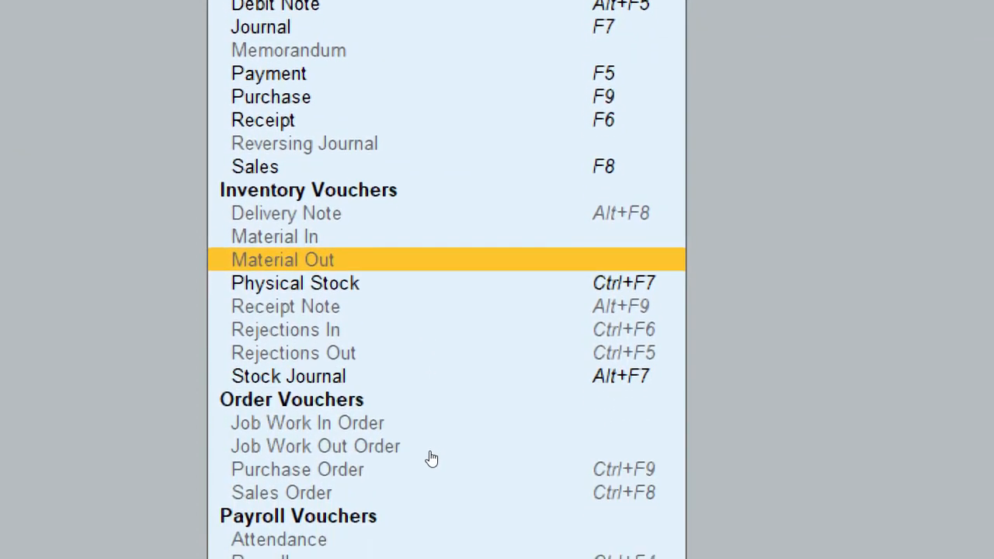
{"action": "key", "text": "Down"}
{"action": "key", "text": "Down"}
{"action": "key", "text": "Down"}
{"action": "key", "text": "Down"}
{"action": "key", "text": "Down"}
{"action": "key", "text": "Down"}
{"action": "key", "text": "Down"}
{"action": "key", "text": "Down"}
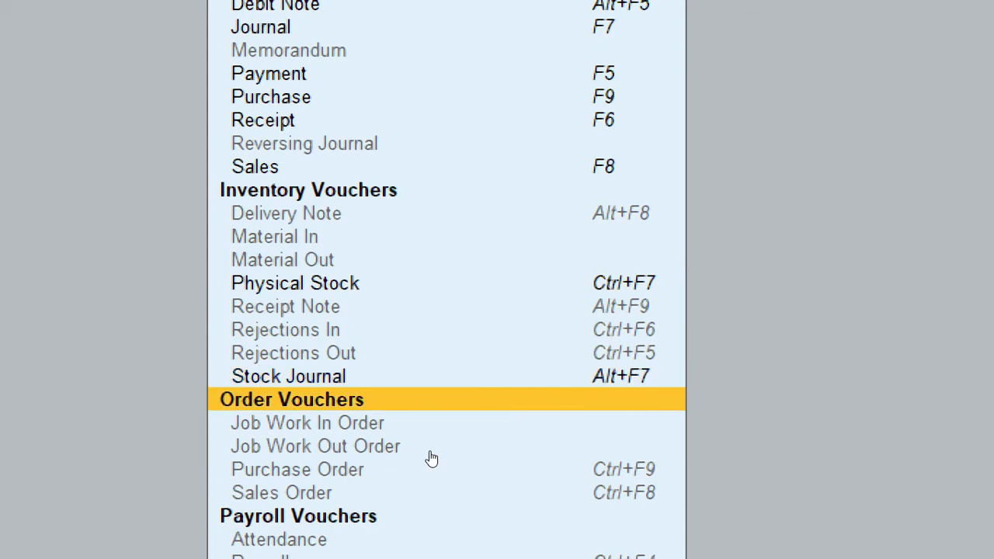
{"action": "key", "text": "Down"}
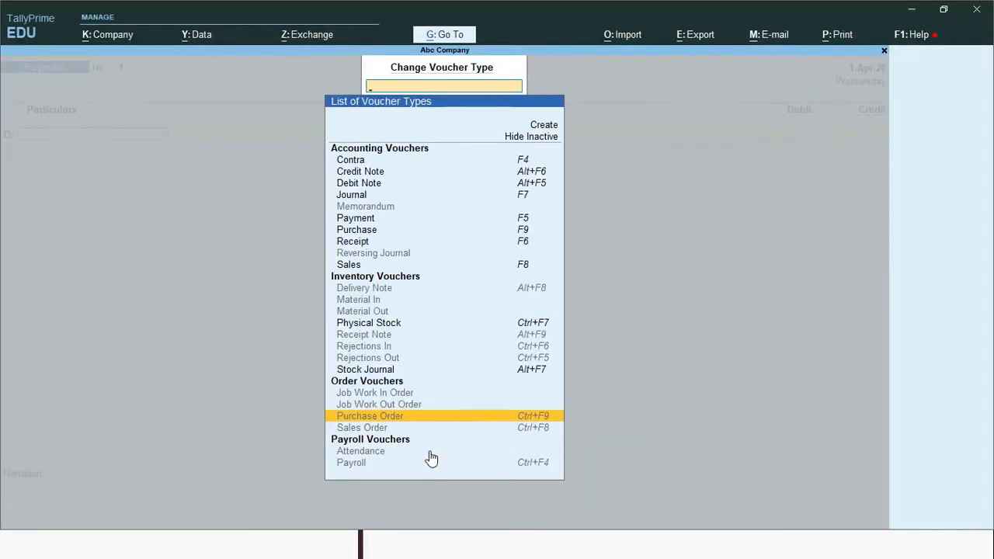
{"action": "key", "text": "Return"}
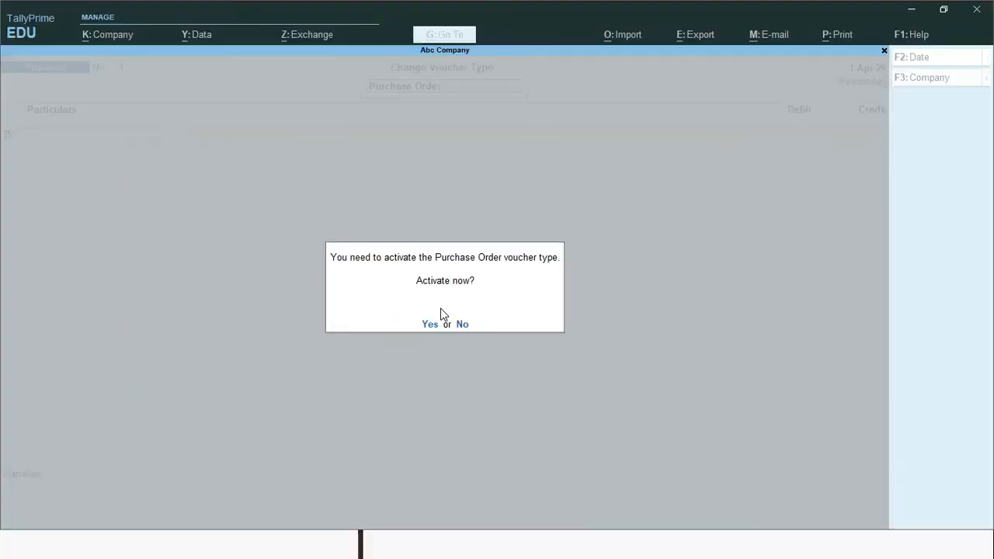
{"action": "key", "text": "y"}
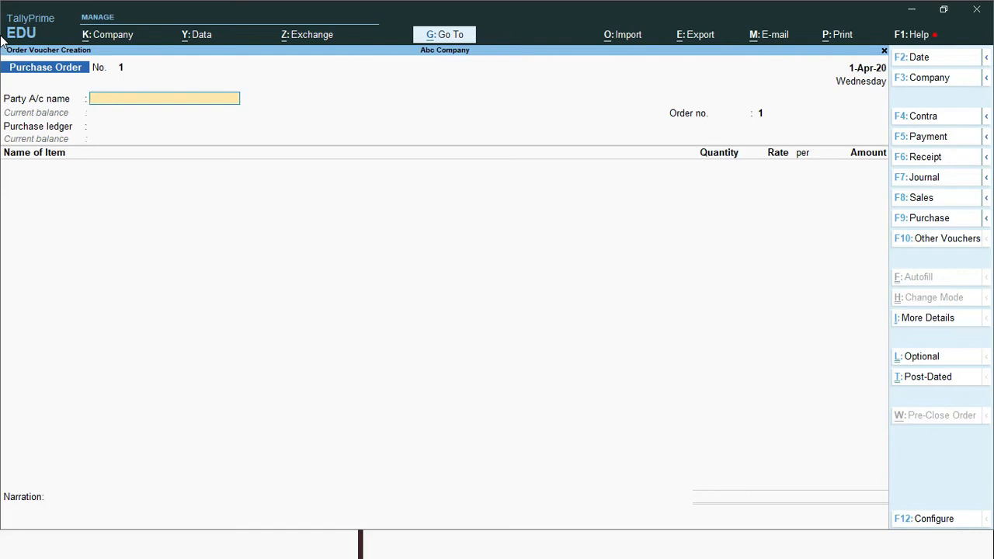
Switch to a Sales voucher and return to the Purchase Order voucher.
{"action": "left_click", "coordinate": [916, 200]}
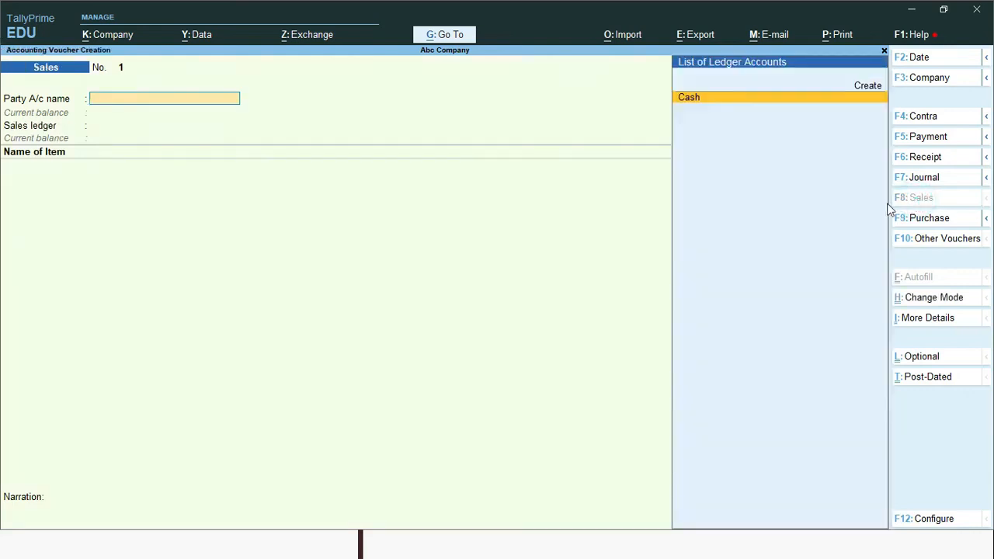
{"action": "key", "text": "ctrl+F9"}
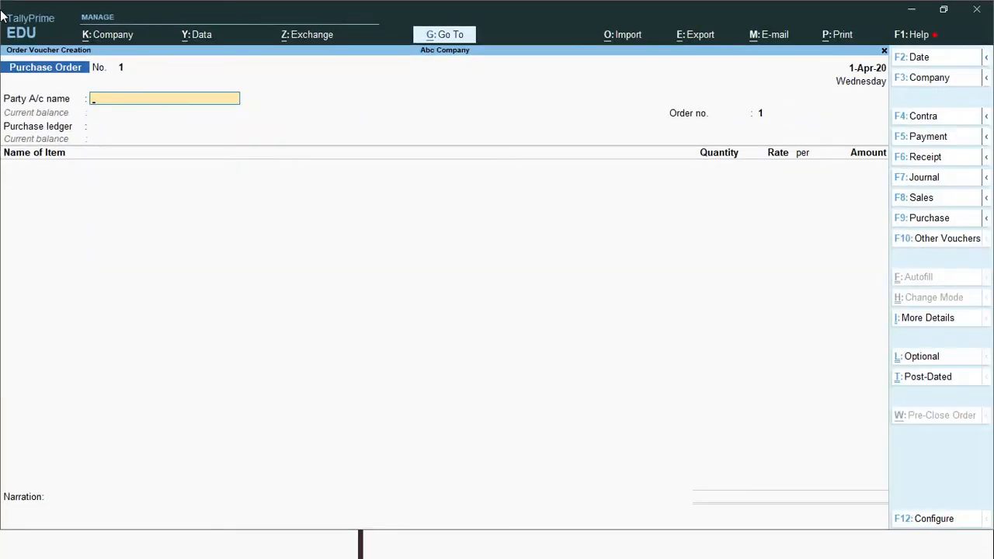
Start a new ledger for the order's party account, name it Variety Infotech and leave the alias blank.
{"action": "type", "text": "A"}
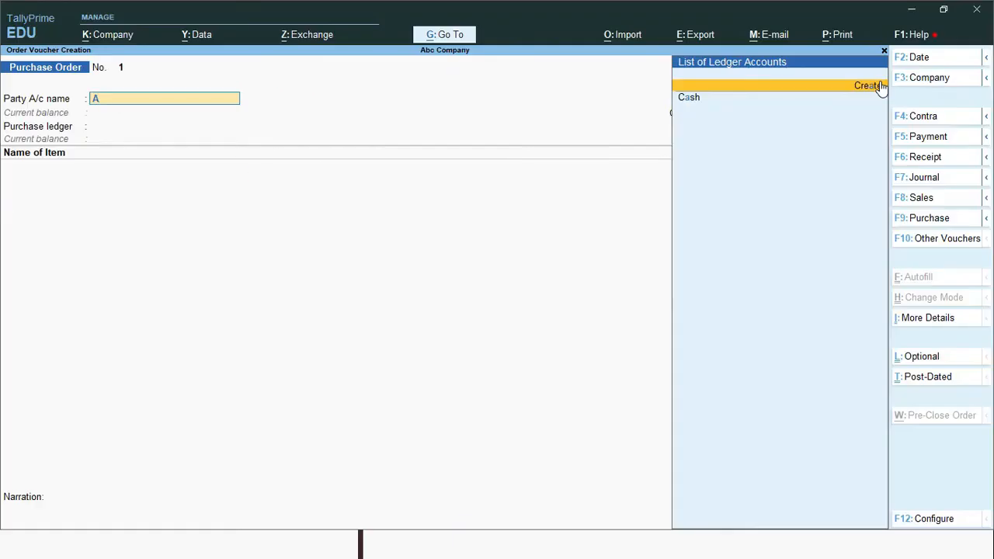
{"action": "key", "text": "alt+c"}
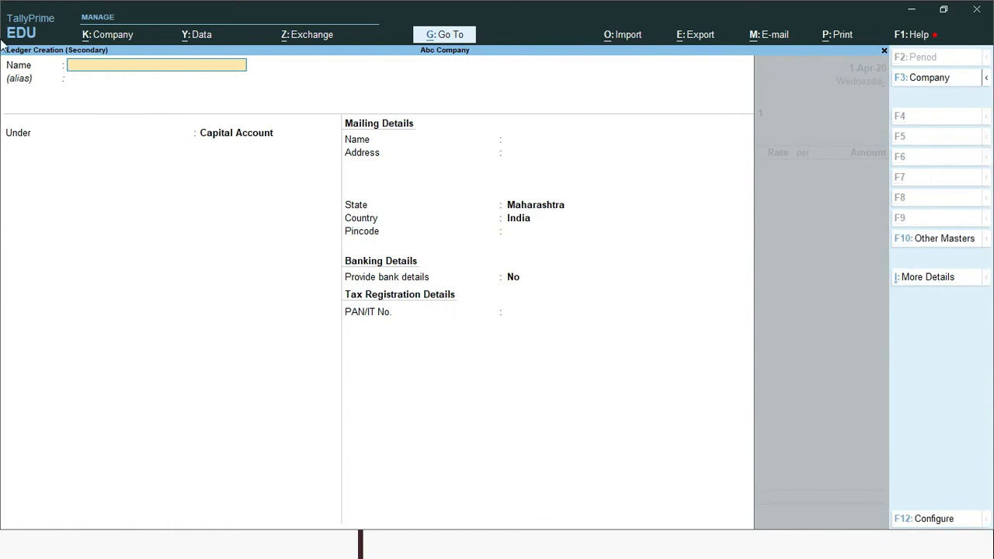
{"action": "type", "text": "Va"}
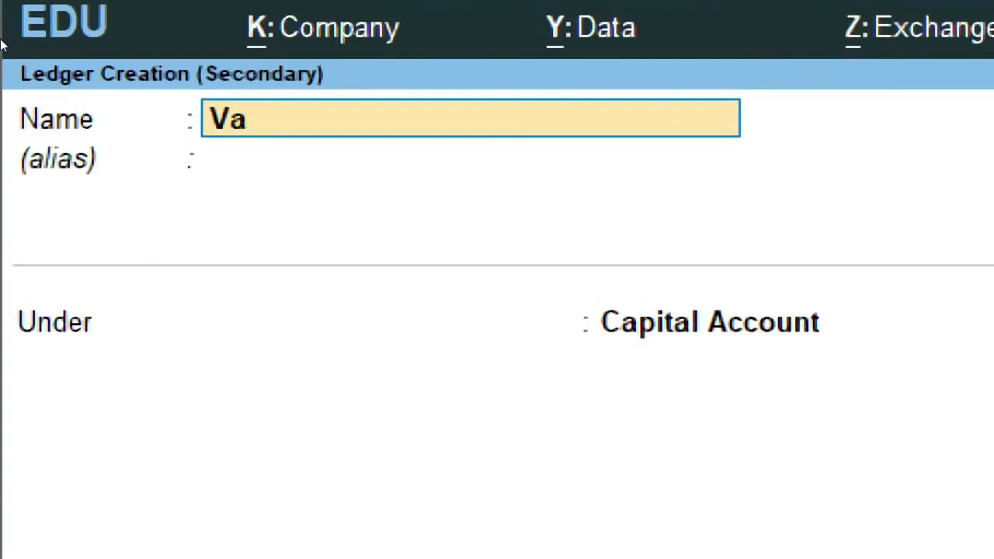
{"action": "type", "text": "riety in"}
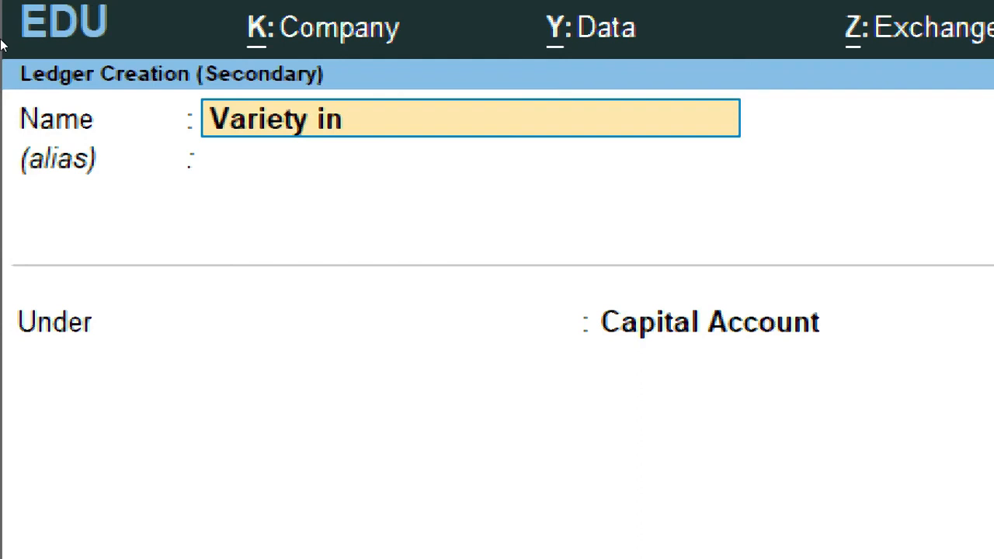
{"action": "type", "text": "fotech"}
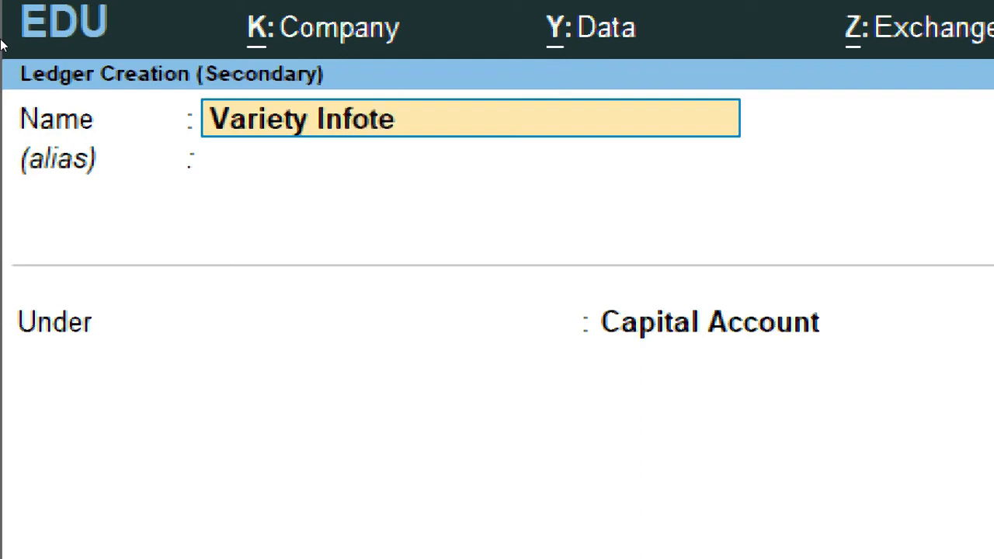
{"action": "key", "text": "Return"}
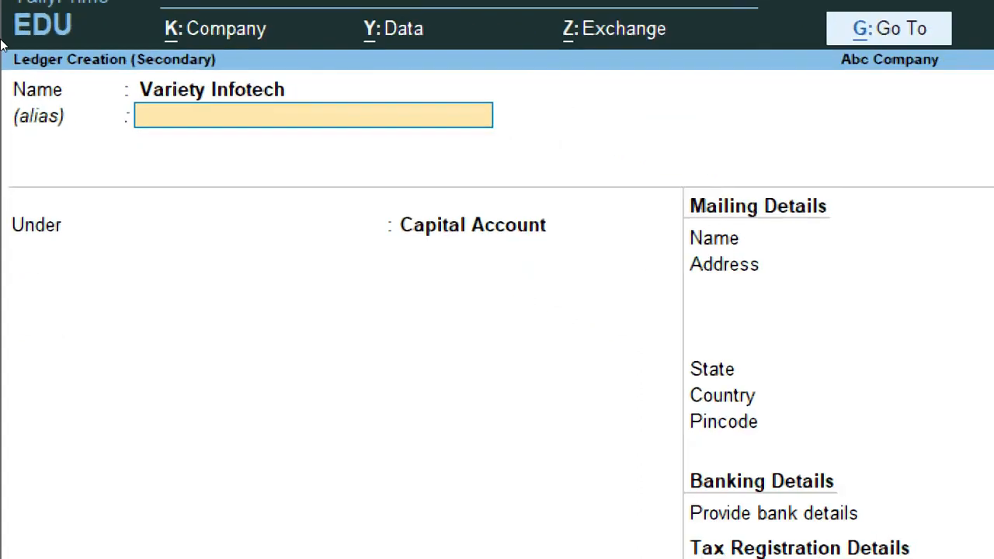
{"action": "key", "text": "Return"}
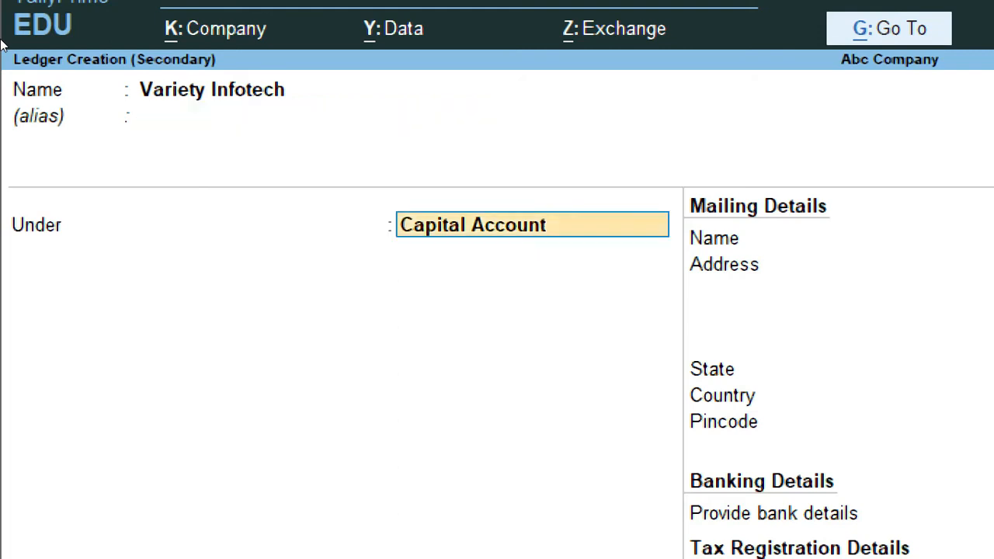
Place the Variety Infotech ledger under Sundry Creditors, keeping bill-by-bill balances at Yes and the credit period blank.
{"action": "type", "text": "Sund"}
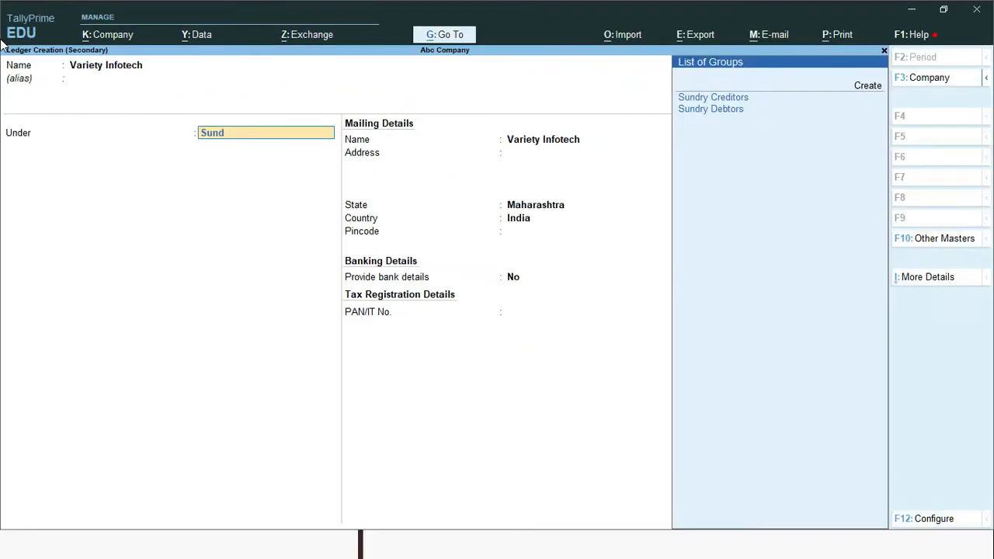
{"action": "key", "text": "Down"}
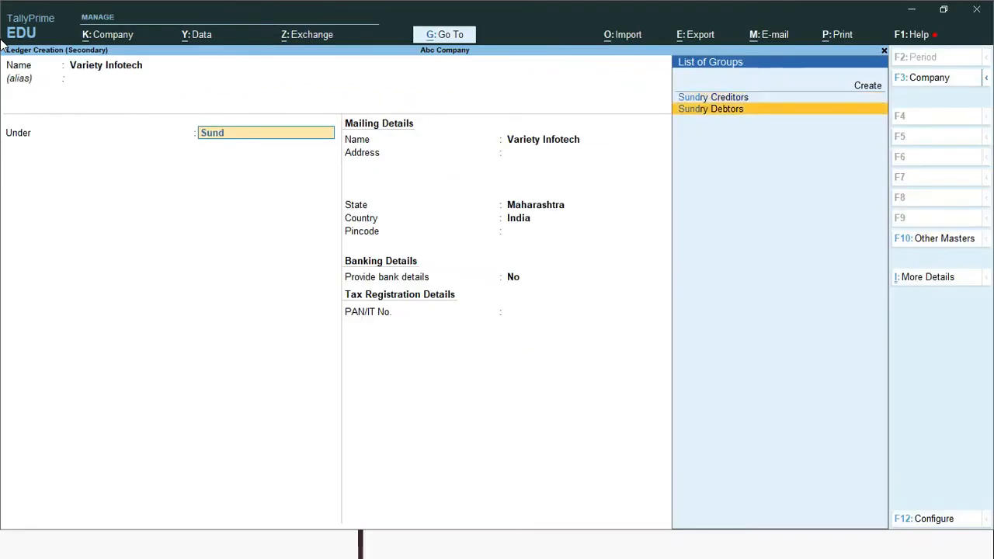
{"action": "key", "text": "Up"}
{"action": "key", "text": "Return"}
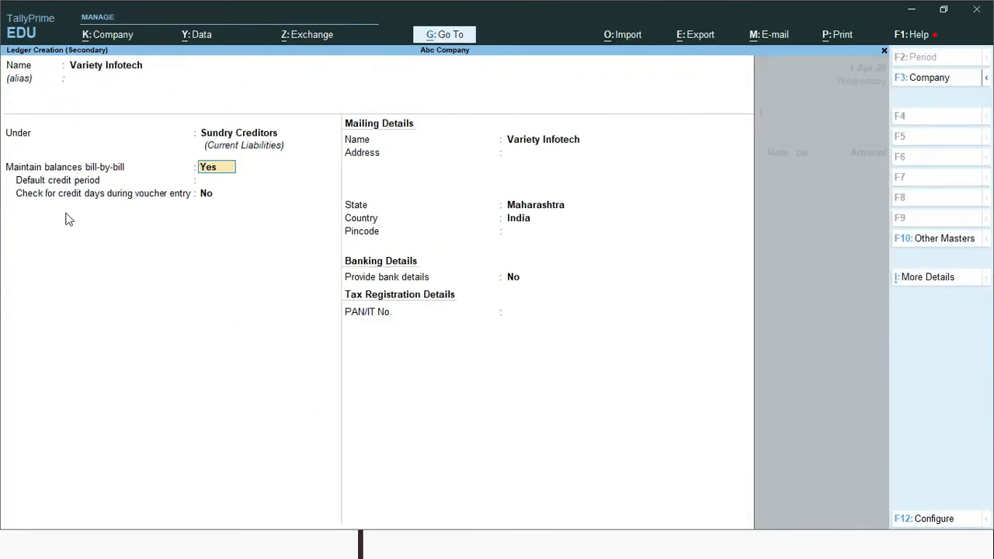
{"action": "key", "text": "Return"}
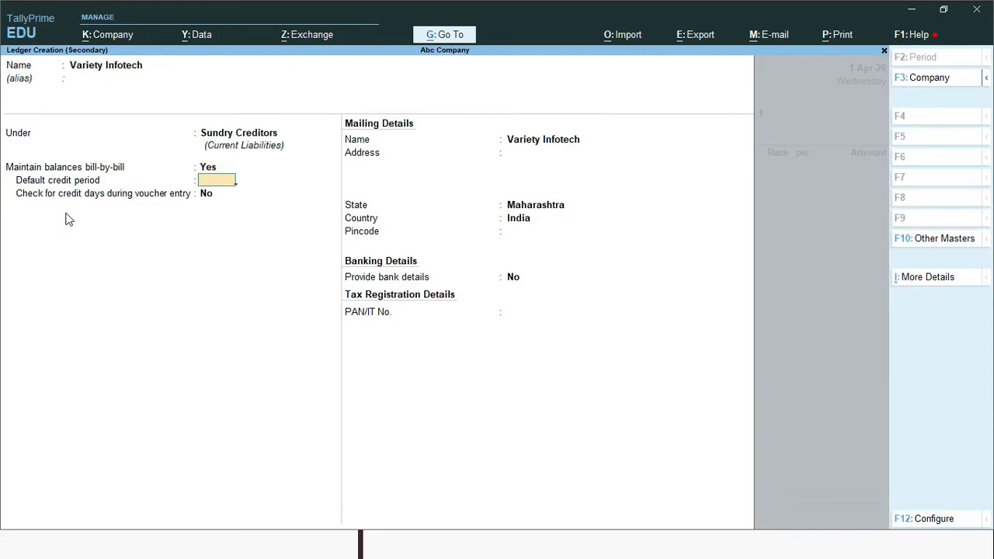
{"action": "key", "text": "Return"}
{"action": "key", "text": "Return"}
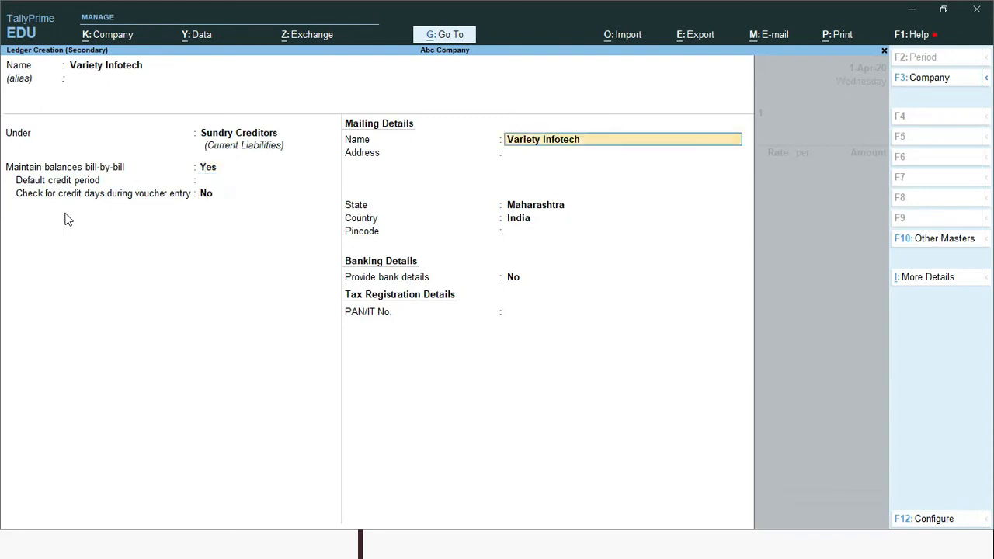
Keep the default mailing, banking and tax details for Variety Infotech and save the ledger.
{"action": "key", "text": "Return"}
{"action": "key", "text": "Return"}
{"action": "key", "text": "Return"}
{"action": "key", "text": "Return"}
{"action": "key", "text": "Return"}
{"action": "key", "text": "Return"}
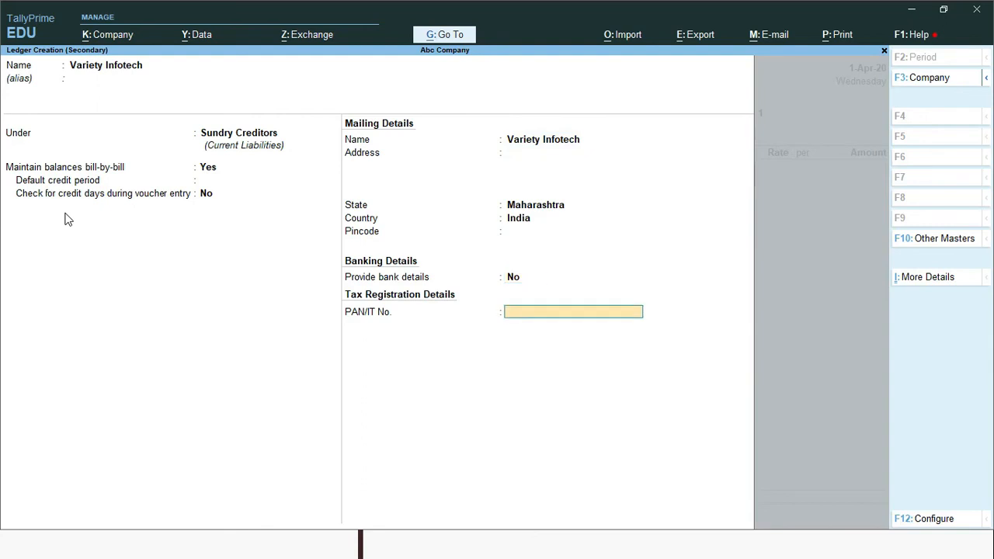
{"action": "key", "text": "Return"}
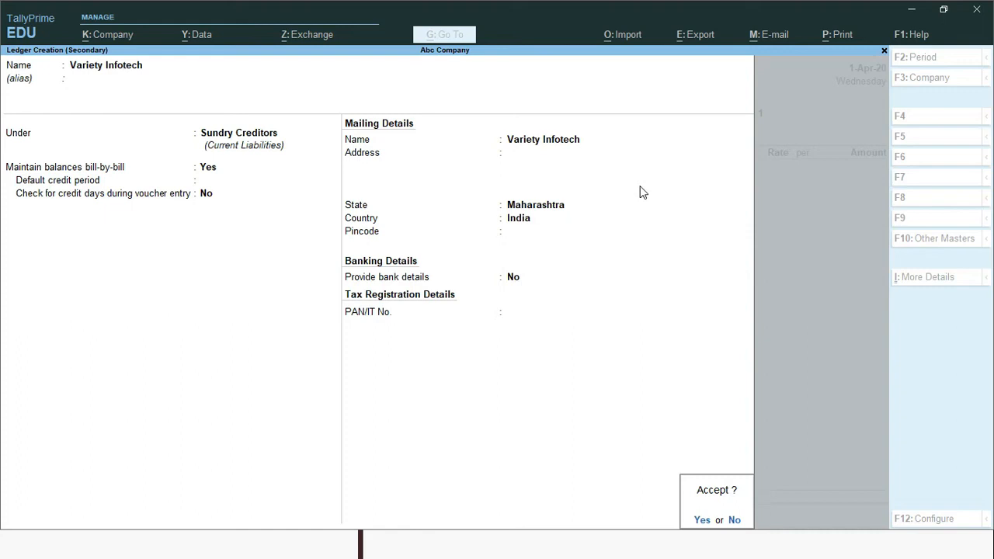
{"action": "key", "text": "y"}
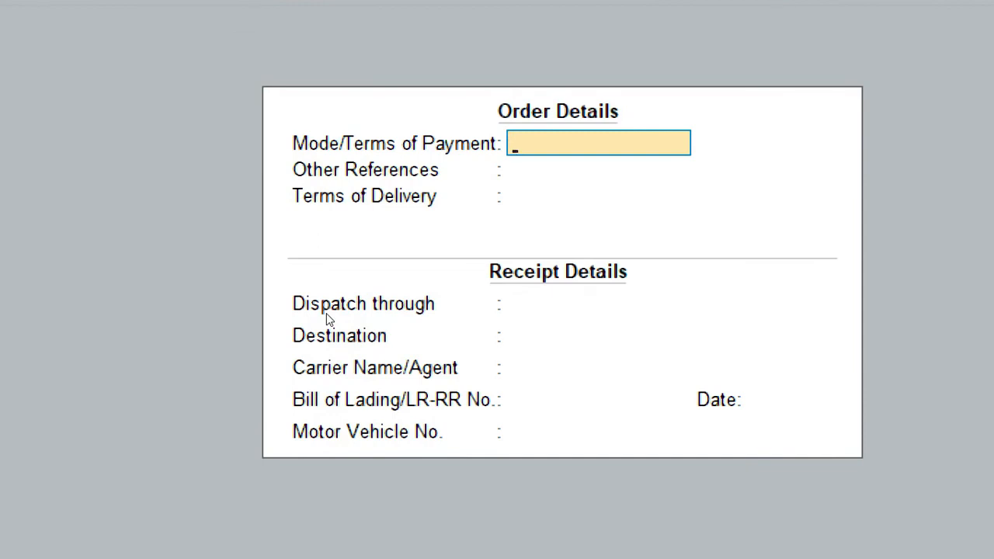
Leave all order details and receipt details of the purchase order blank and continue to the party details.
{"action": "key", "text": "Return"}
{"action": "key", "text": "Return"}
{"action": "key", "text": "Return"}
{"action": "key", "text": "Return"}
{"action": "key", "text": "Return"}
{"action": "key", "text": "Return"}
{"action": "key", "text": "Return"}
{"action": "key", "text": "Return"}
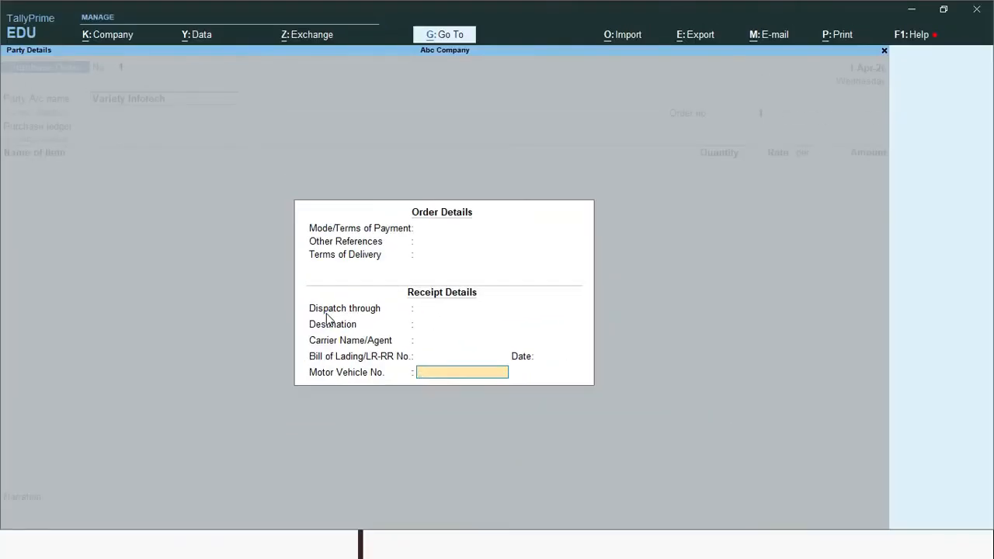
{"action": "key", "text": "Return"}
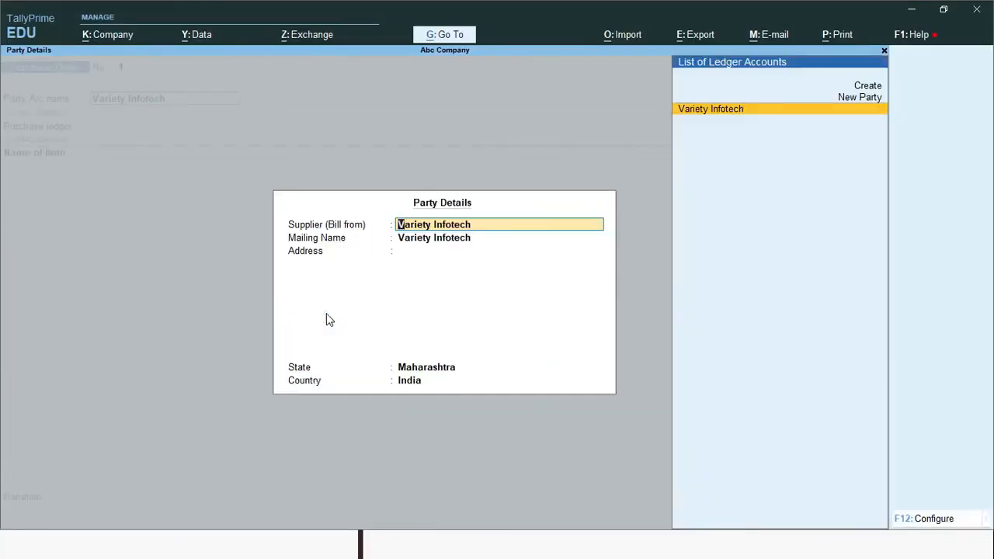
Accept the supplier details for Variety Infotech with state Maharashtra, and keep order number 1.
{"action": "key", "text": "Return"}
{"action": "key", "text": "Return"}
{"action": "key", "text": "Return"}
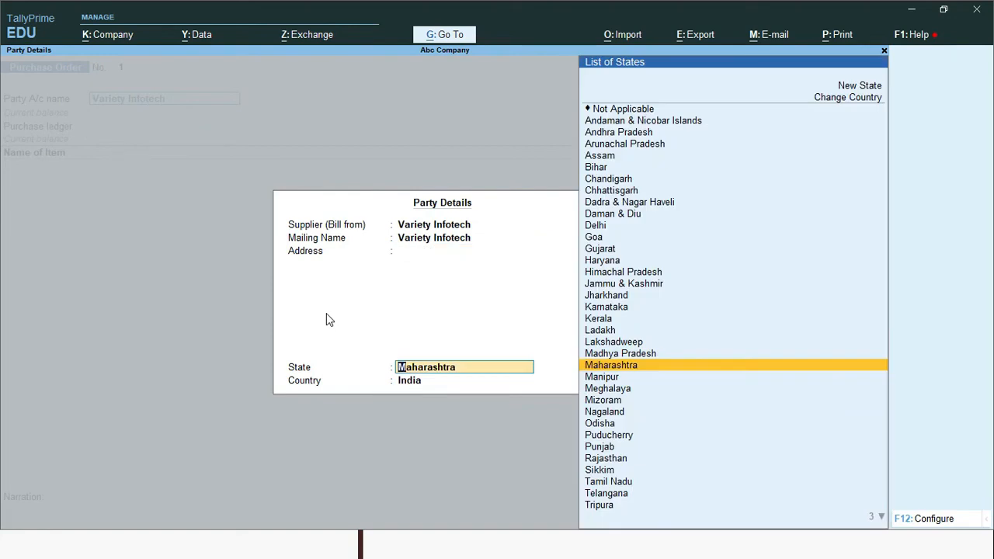
{"action": "key", "text": "Return"}
{"action": "key", "text": "Return"}
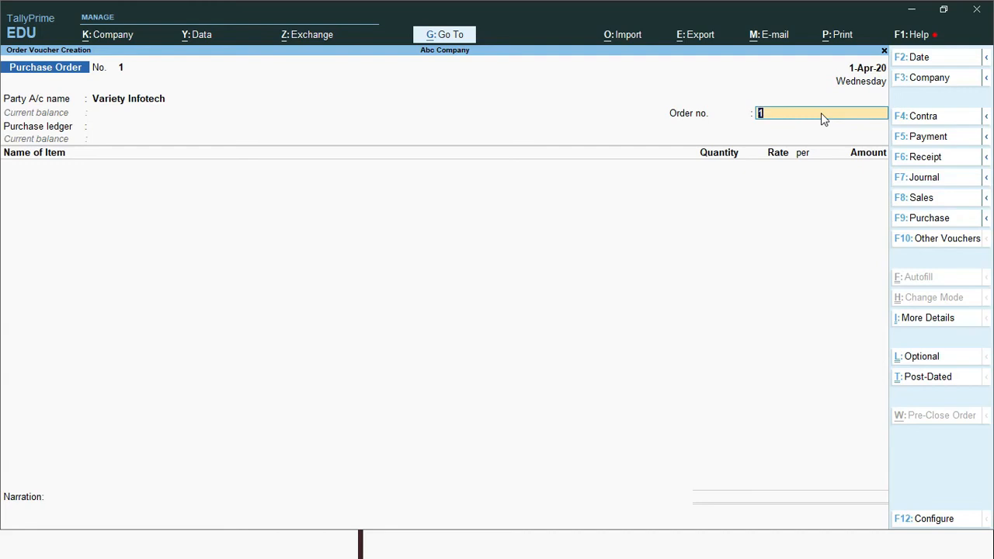
{"action": "key", "text": "Return"}
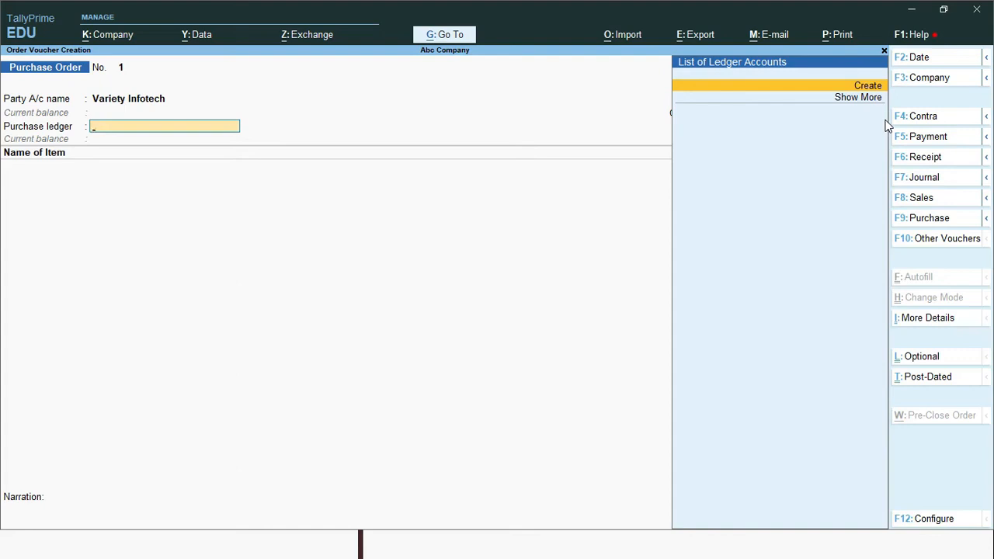
Create the purchase ledger Purchase A/c under Purchase Accounts with ledger type Not Applicable, and save it.
{"action": "key", "text": "alt+c"}
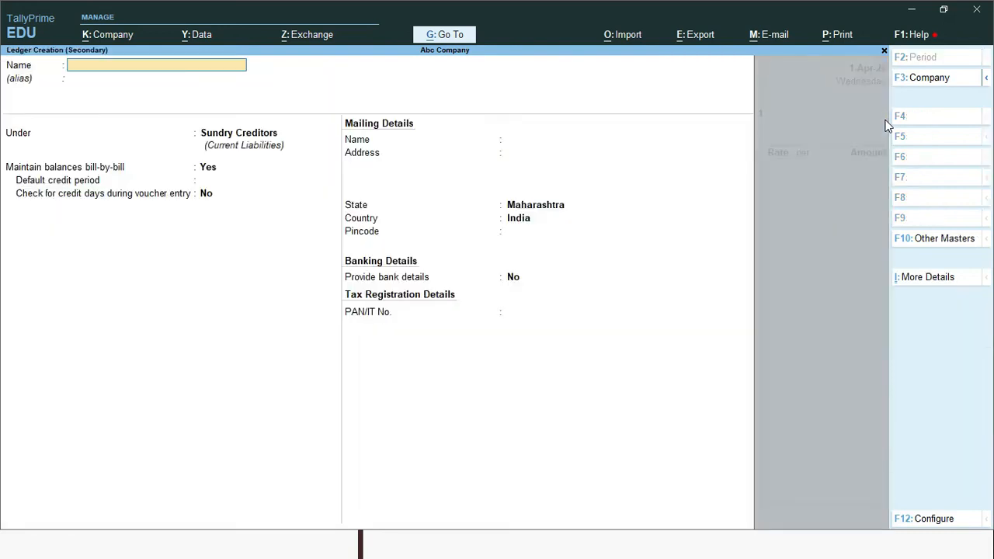
{"action": "type", "text": "Purchase a/c"}
{"action": "key", "text": "Return"}
{"action": "key", "text": "Return"}
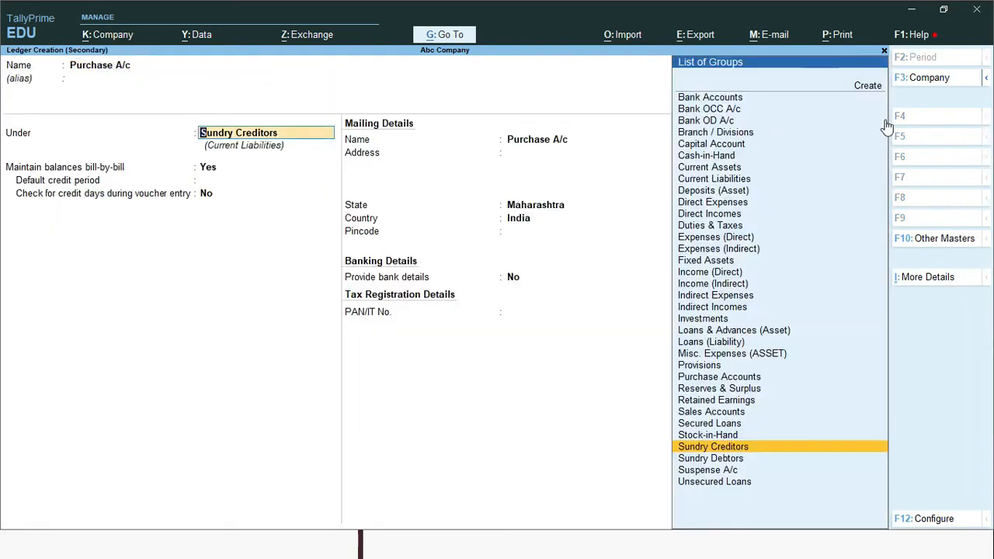
{"action": "type", "text": "Pur"}
{"action": "key", "text": "Return"}
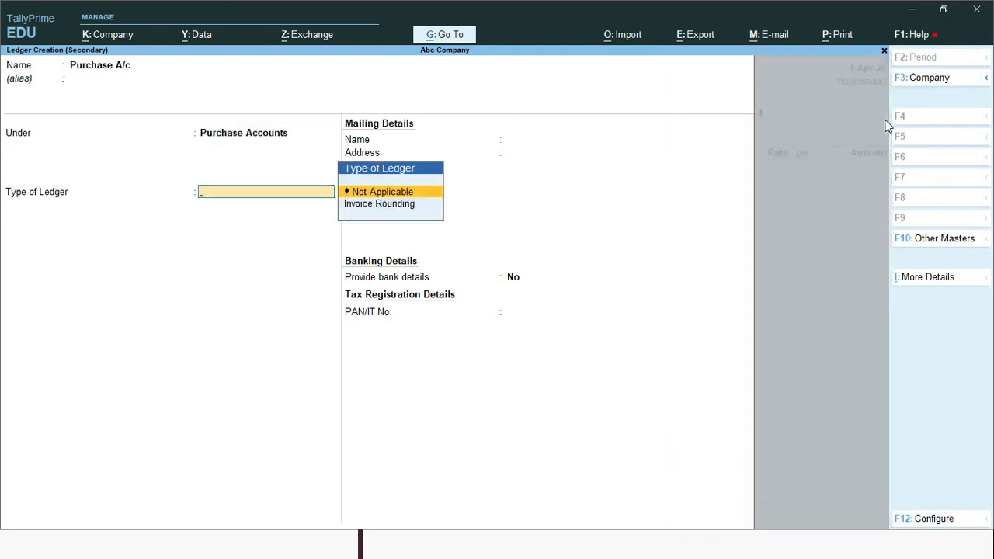
{"action": "key", "text": "Return"}
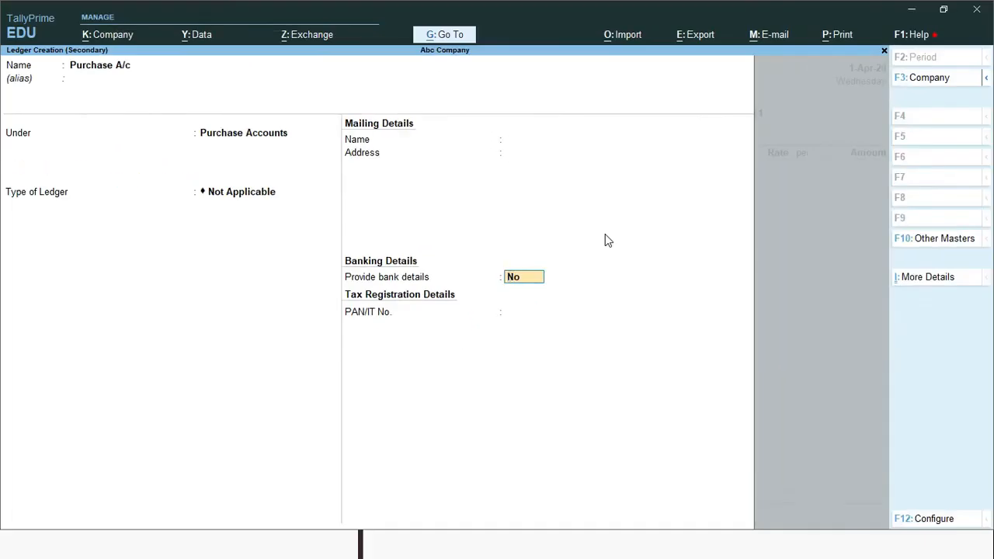
{"action": "key", "text": "Return"}
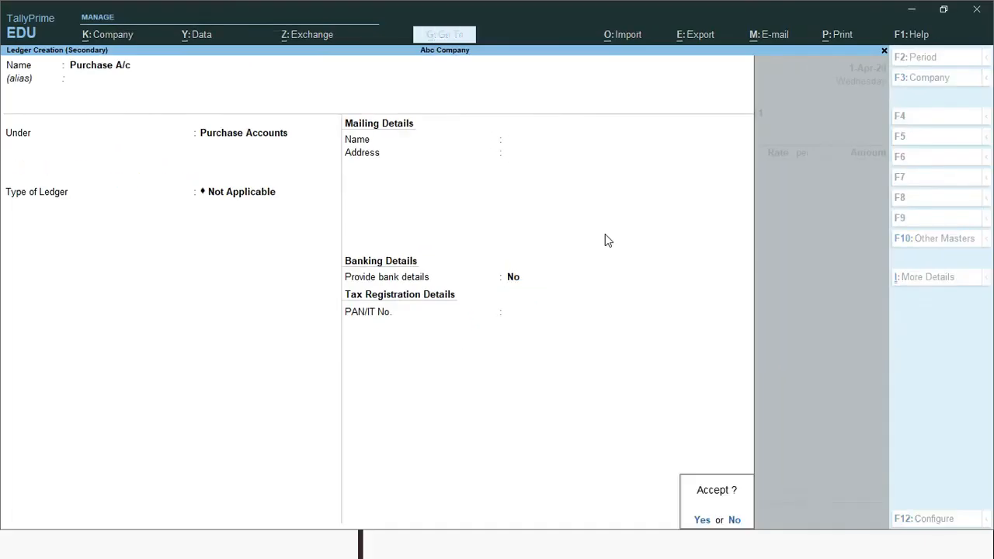
{"action": "key", "text": "Return"}
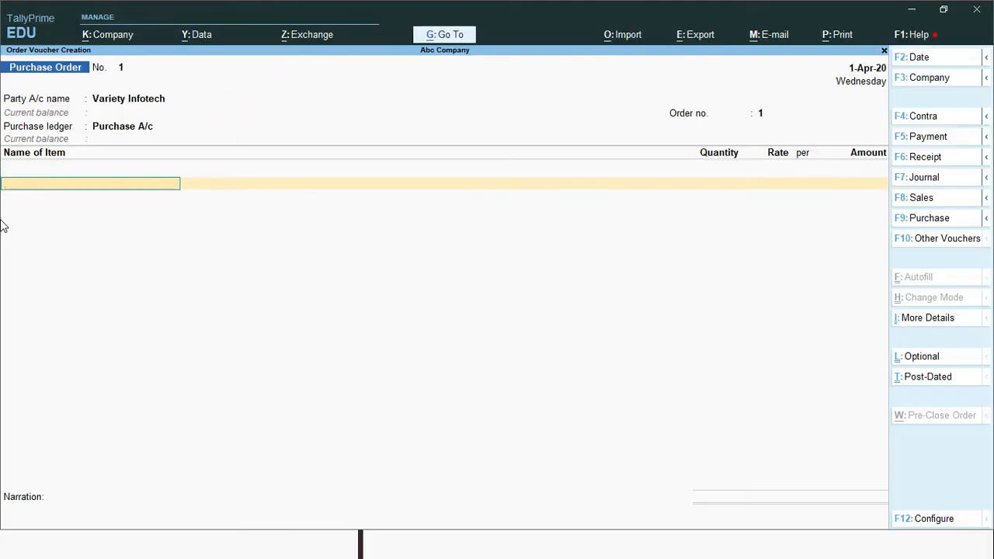
Start a new stock item for the order, name it Usb Mouse and leave the alias blank.
{"action": "type", "text": "S"}
{"action": "key", "text": "BackSpace"}
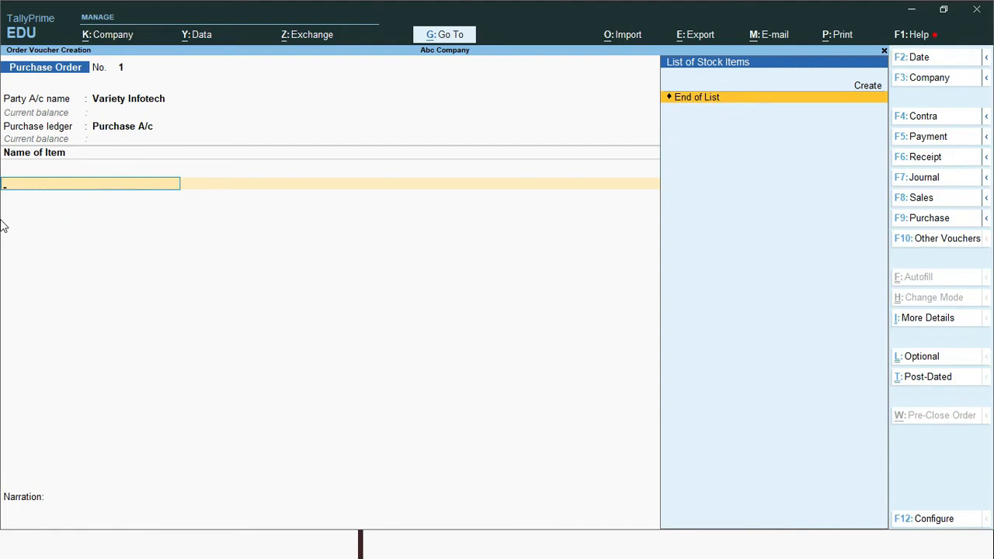
{"action": "key", "text": "alt+c"}
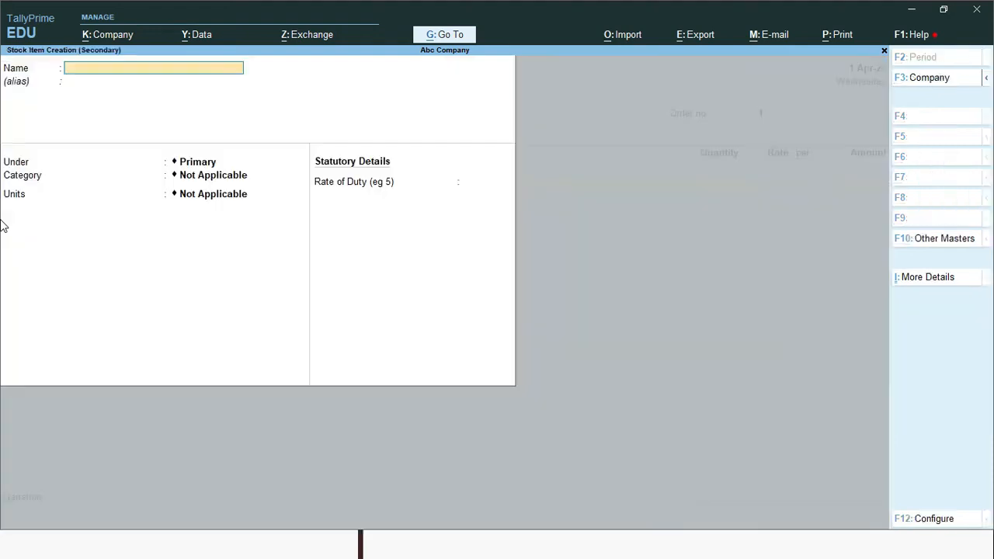
{"action": "type", "text": "Usb Mouse"}
{"action": "key", "text": "Return"}
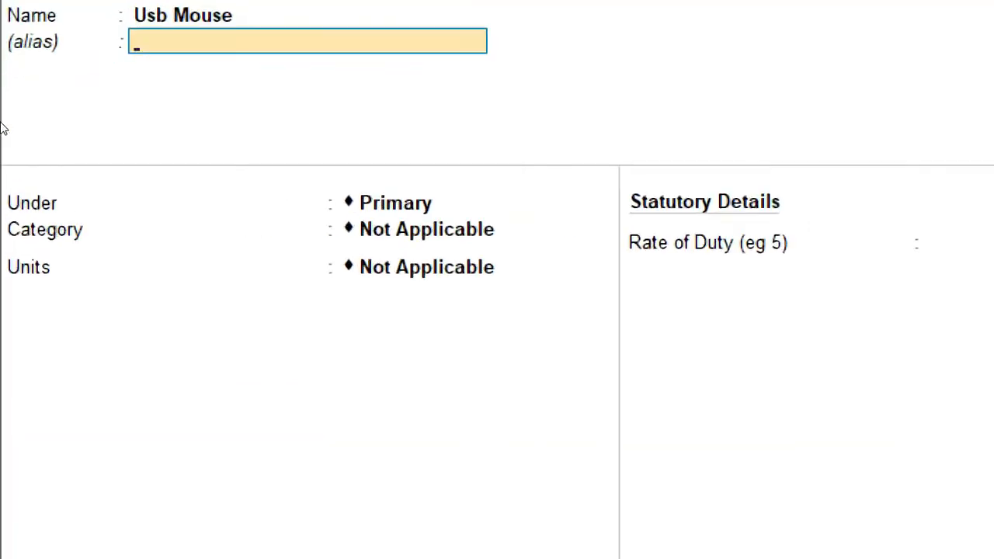
{"action": "key", "text": "Return"}
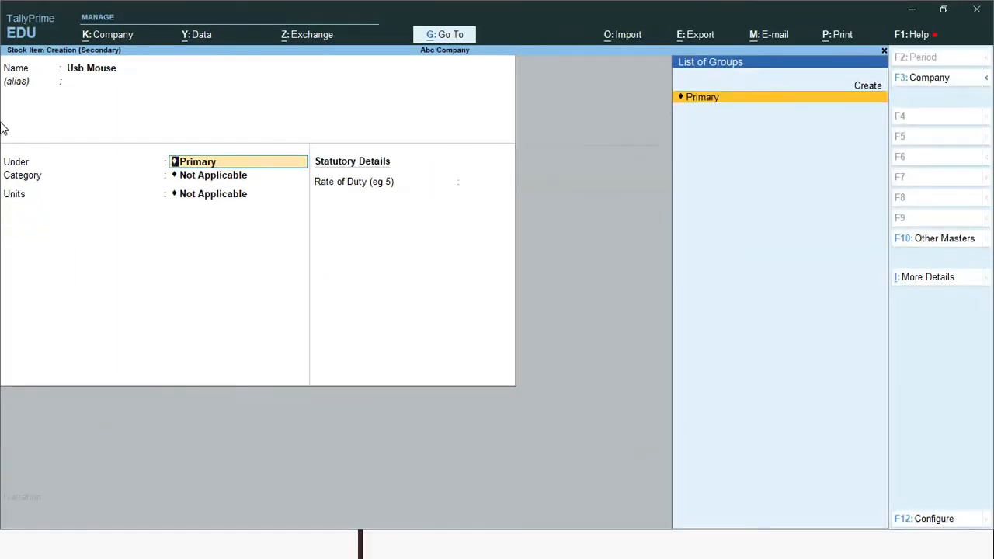
Switch to the PowerPoint slide show to check the order's item and brand, and return to TallyPrime.
{"action": "key", "text": "alt+Tab"}
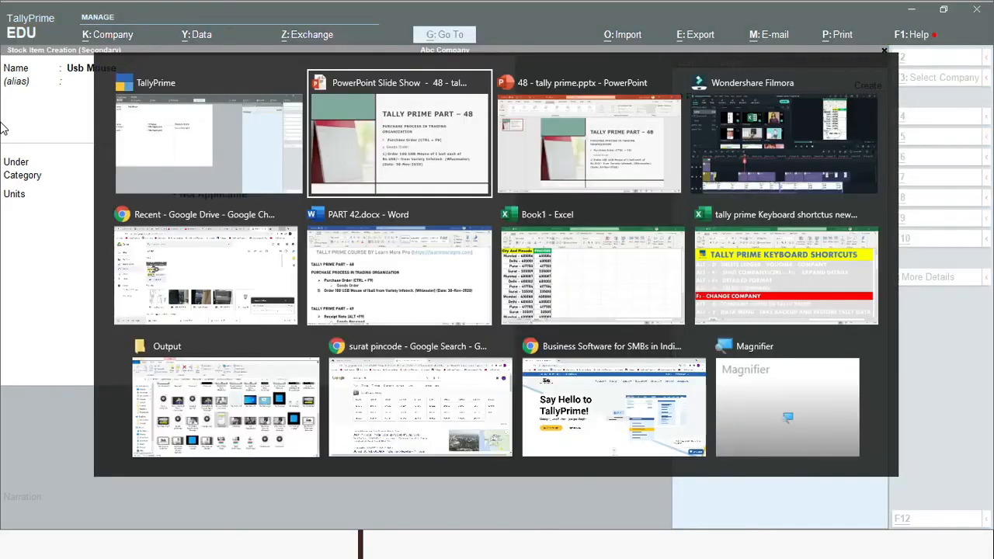
{"action": "key", "text": "alt+Tab"}
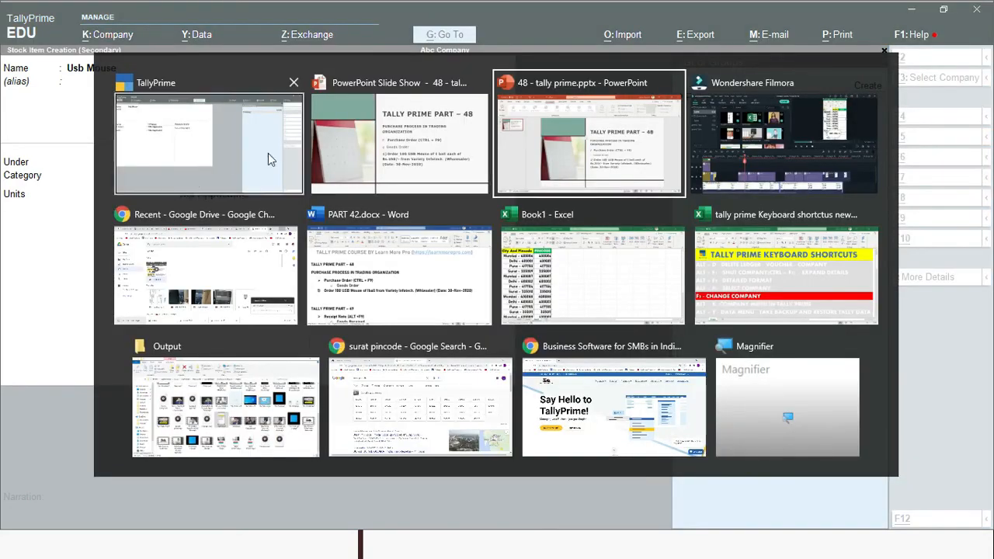
{"action": "left_click", "coordinate": [365, 146]}
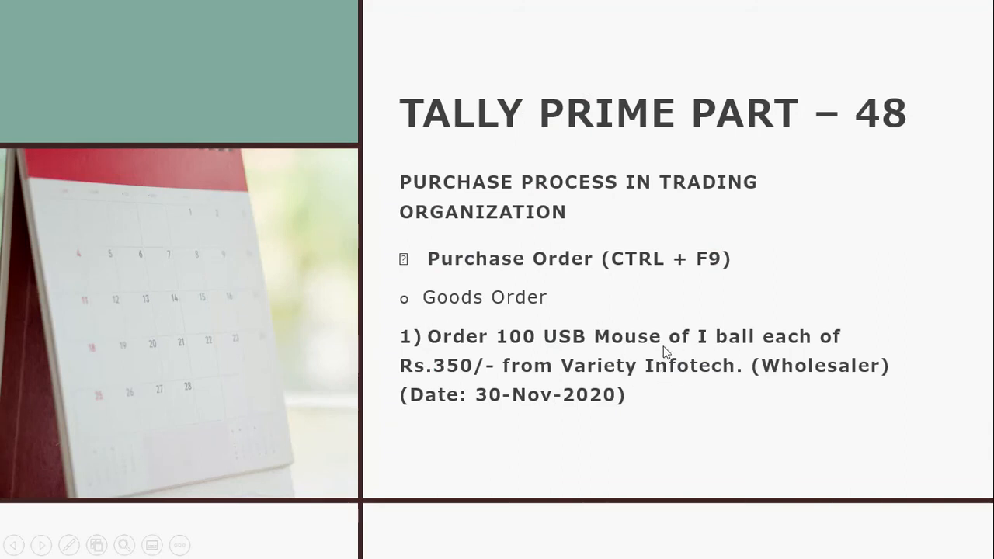
{"action": "key", "text": "alt+Tab"}
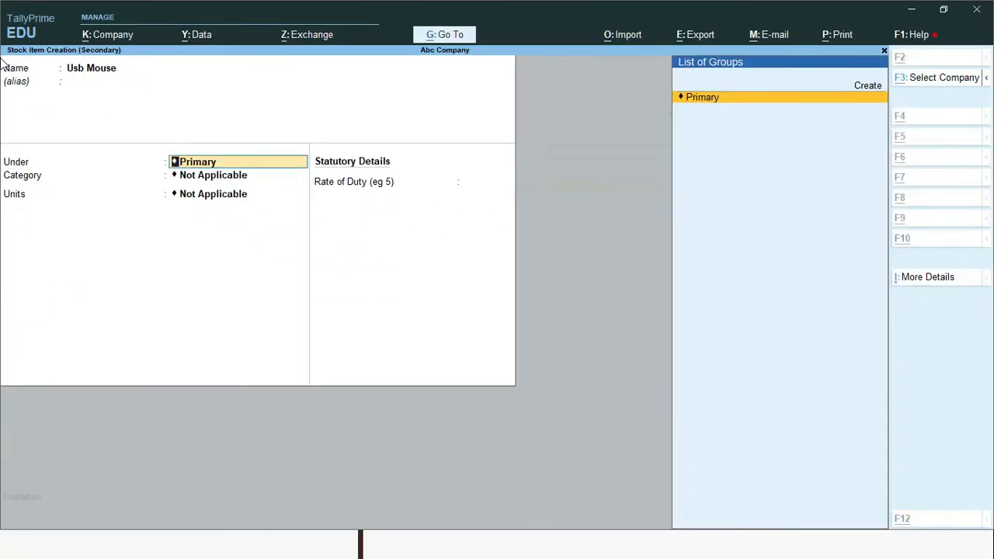
Create the stock group Mouse under Primary with item quantities added set to Yes, and assign it to the stock item.
{"action": "key", "text": "alt+c"}
{"action": "type", "text": "Mouse"}
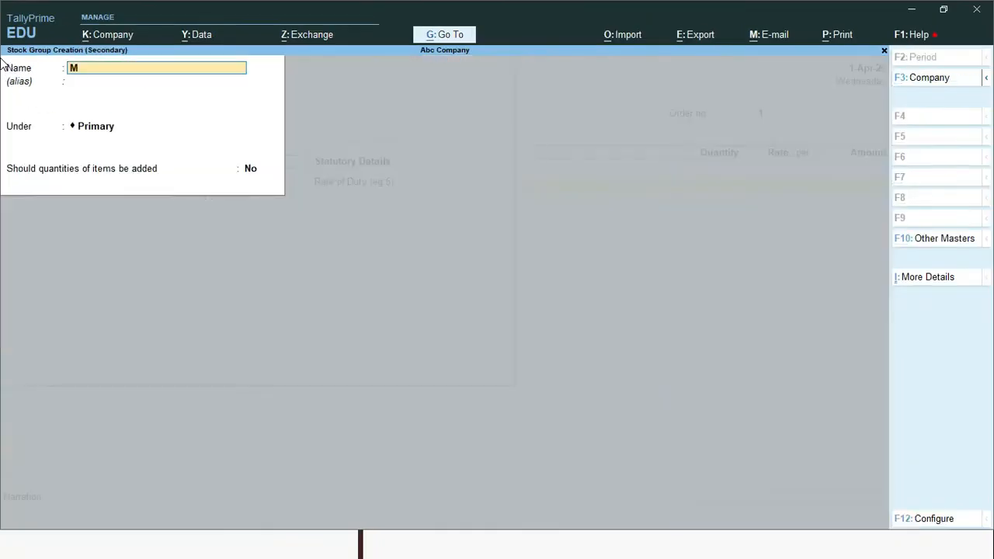
{"action": "key", "text": "Return"}
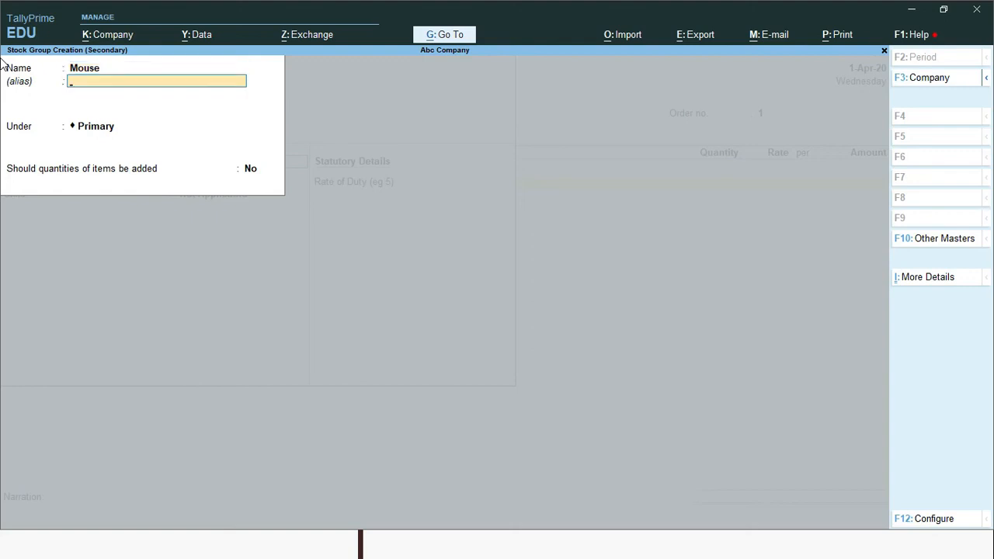
{"action": "key", "text": "Return"}
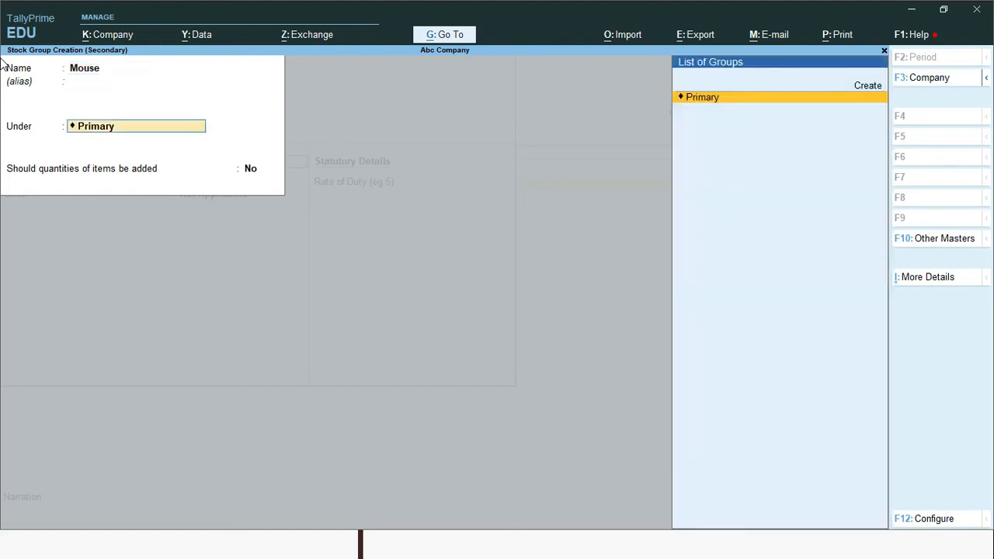
{"action": "key", "text": "Return"}
{"action": "type", "text": "yes"}
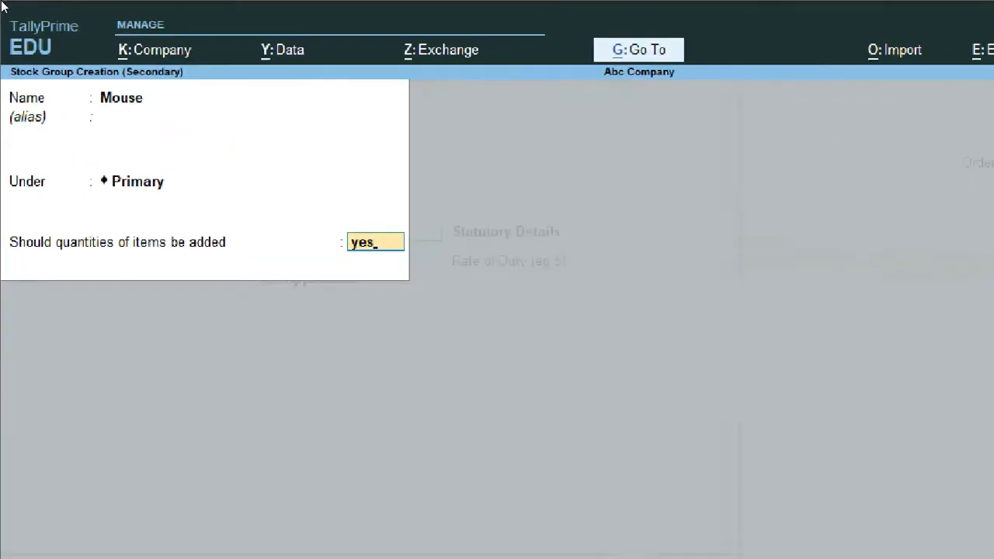
{"action": "key", "text": "Return"}
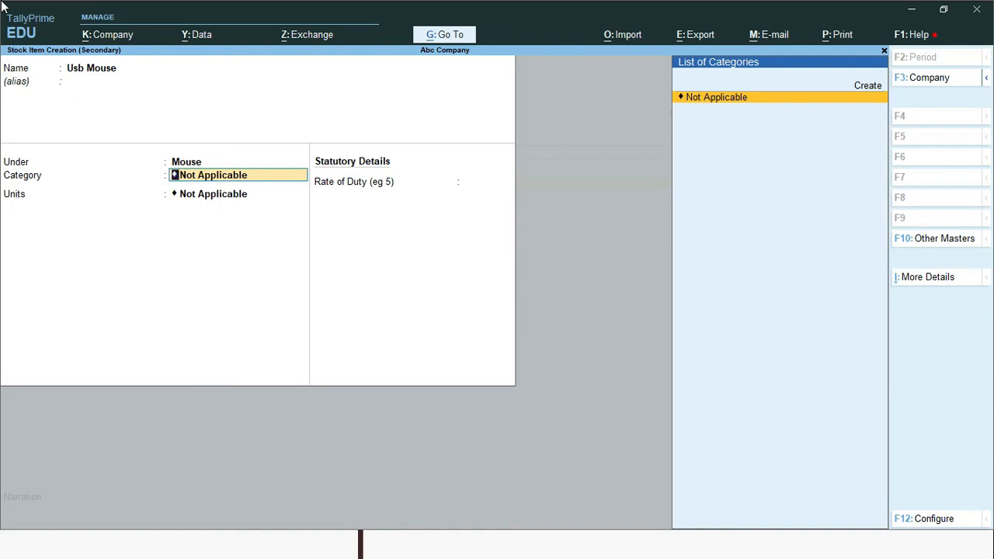
Create the stock category I Ball under Primary with no alias, and assign it to the stock item.
{"action": "key", "text": "alt"}
{"action": "key", "text": "alt+c"}
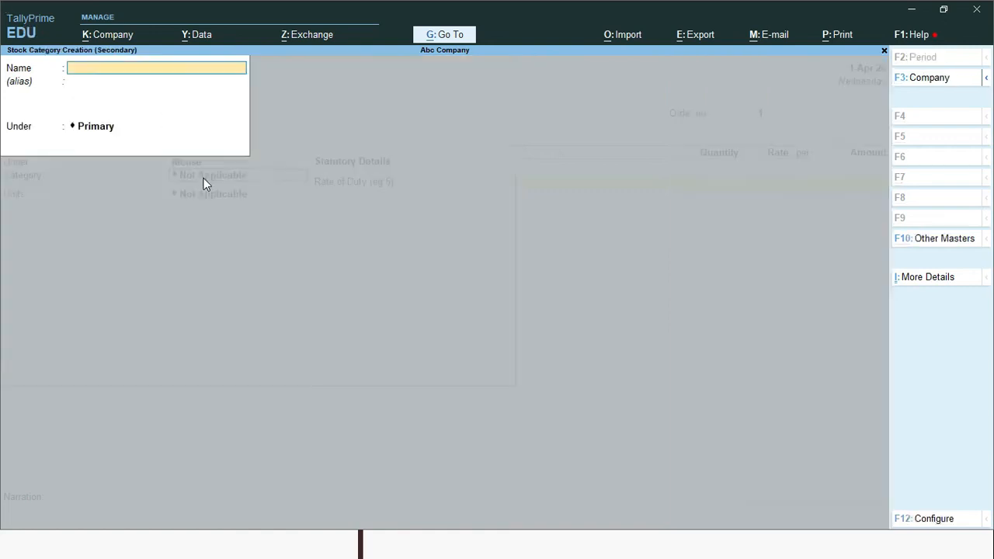
{"action": "type", "text": "Ibal"}
{"action": "key", "text": "BackSpace"}
{"action": "key", "text": "BackSpace"}
{"action": "type", "text": "ball"}
{"action": "key", "text": "BackSpace"}
{"action": "key", "text": "BackSpace"}
{"action": "type", "text": "Bal"}
{"action": "key", "text": "Return"}
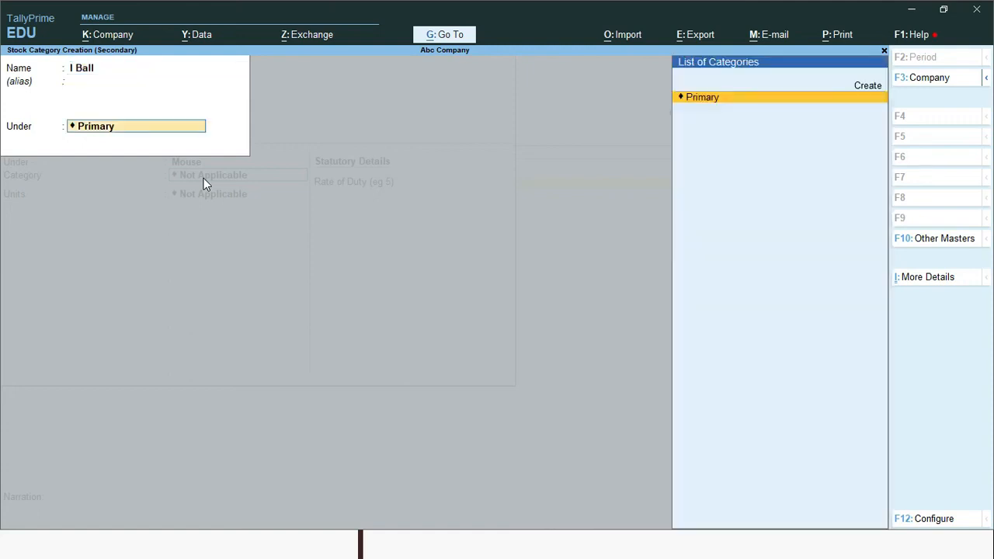
{"action": "key", "text": "Return"}
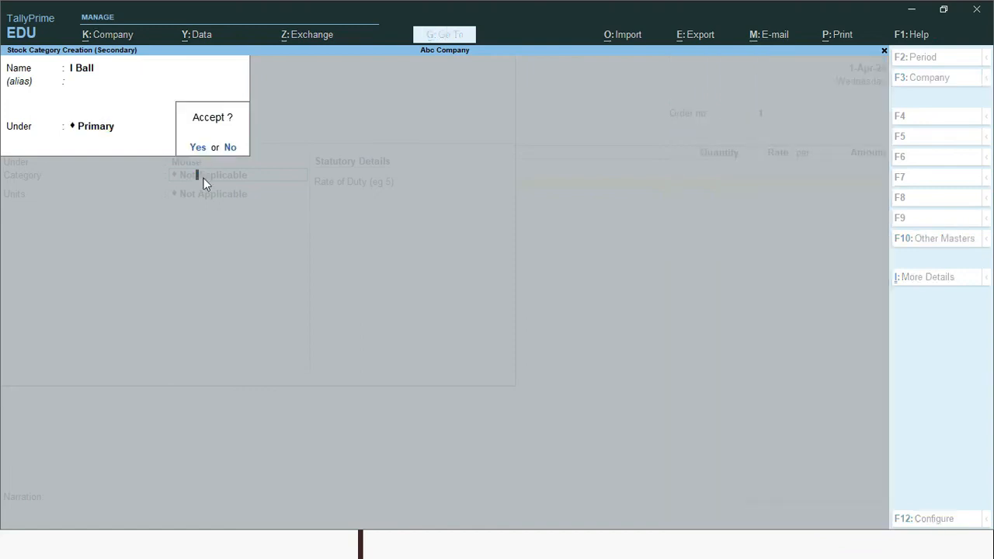
{"action": "key", "text": "Return"}
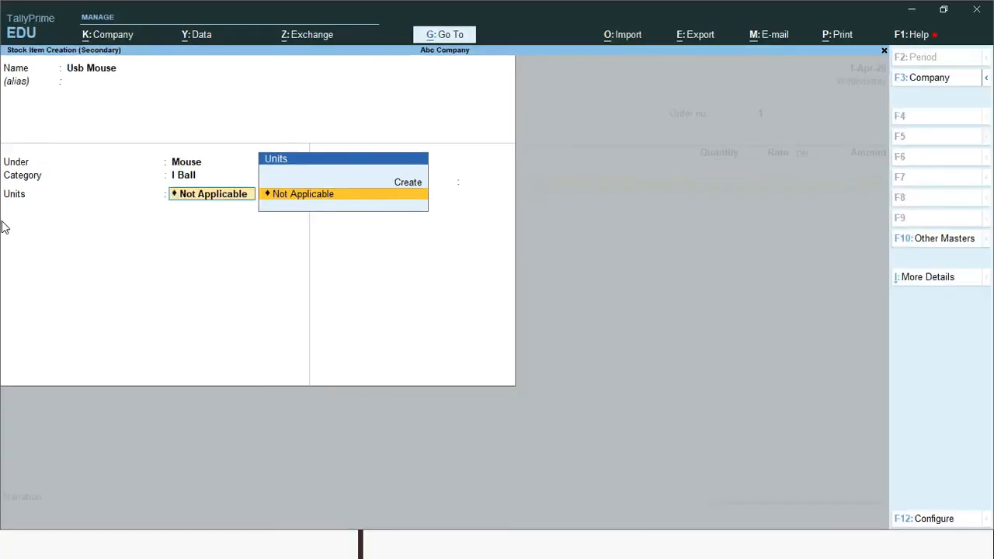
Create a simple unit with symbol nos, formal name Numbers and 0 decimal places for the stock item.
{"action": "key", "text": "alt"}
{"action": "key", "text": "alt+c"}
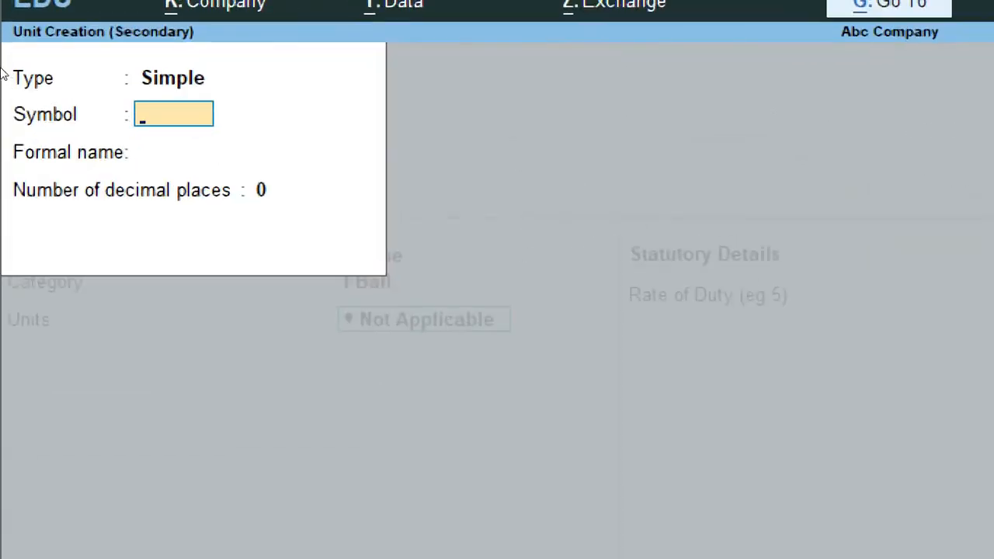
{"action": "type", "text": "nos"}
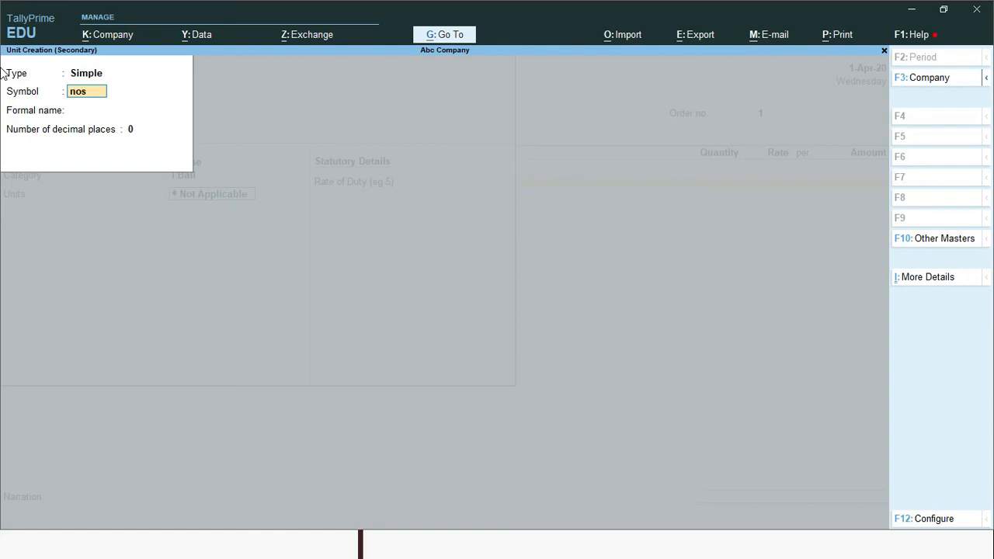
{"action": "key", "text": "Return"}
{"action": "type", "text": "Numbers"}
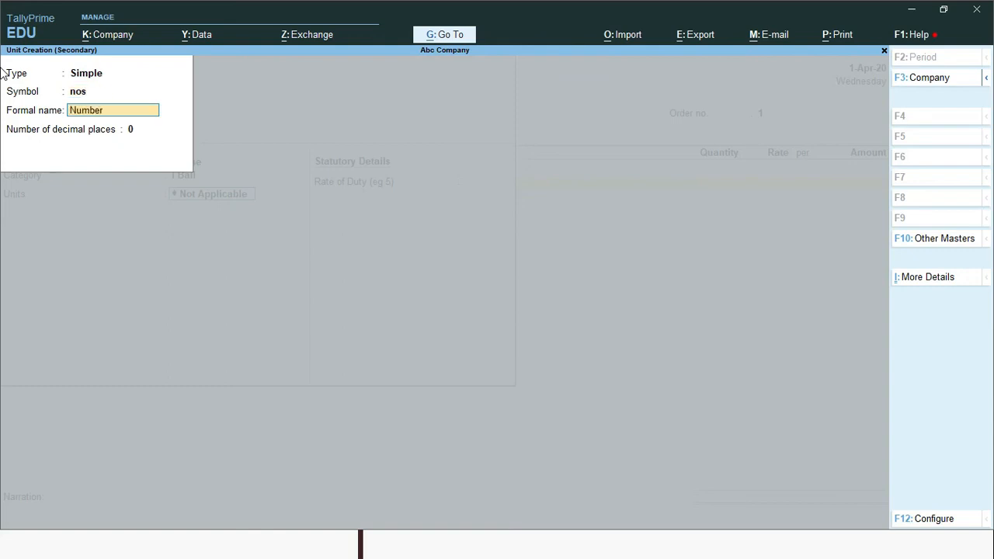
{"action": "key", "text": "Return"}
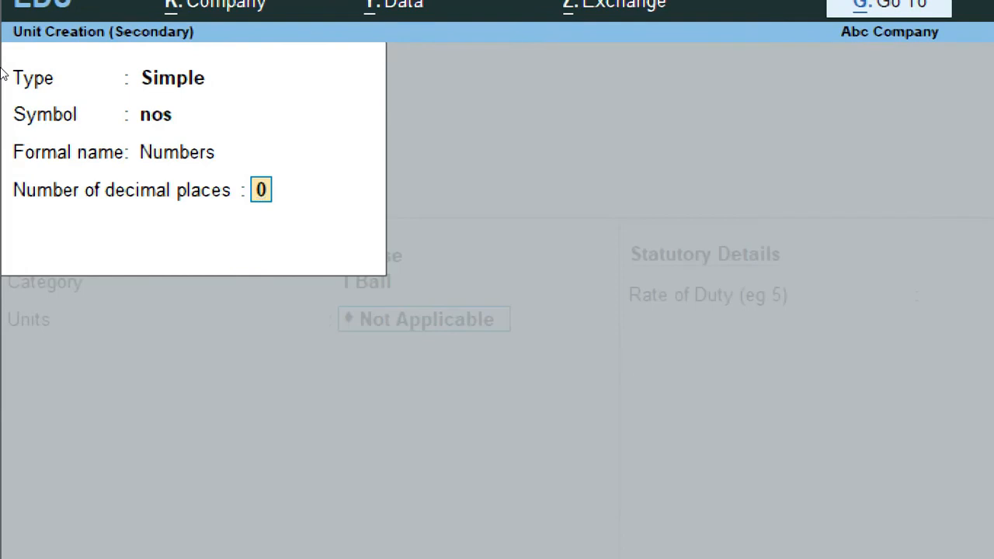
{"action": "key", "text": "Return"}
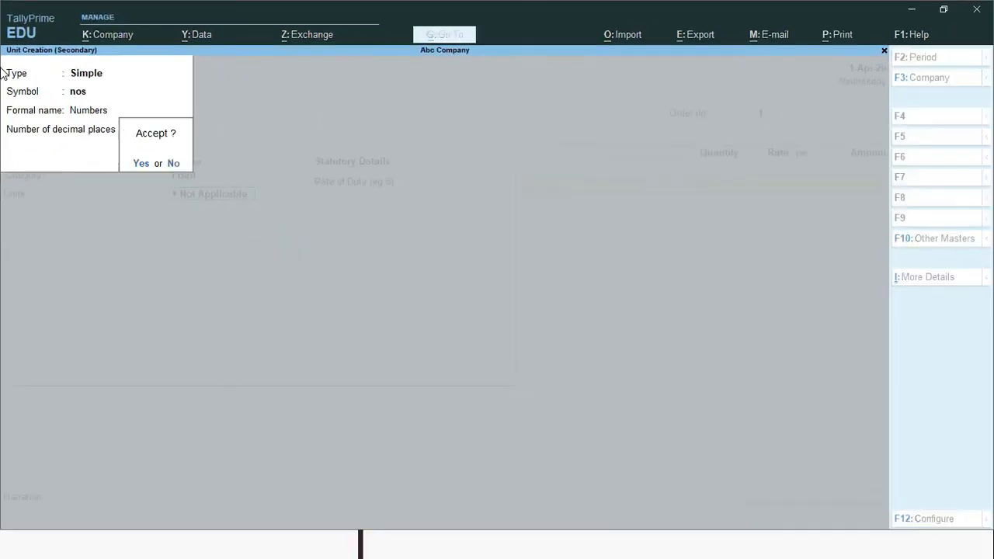
{"action": "key", "text": "Return"}
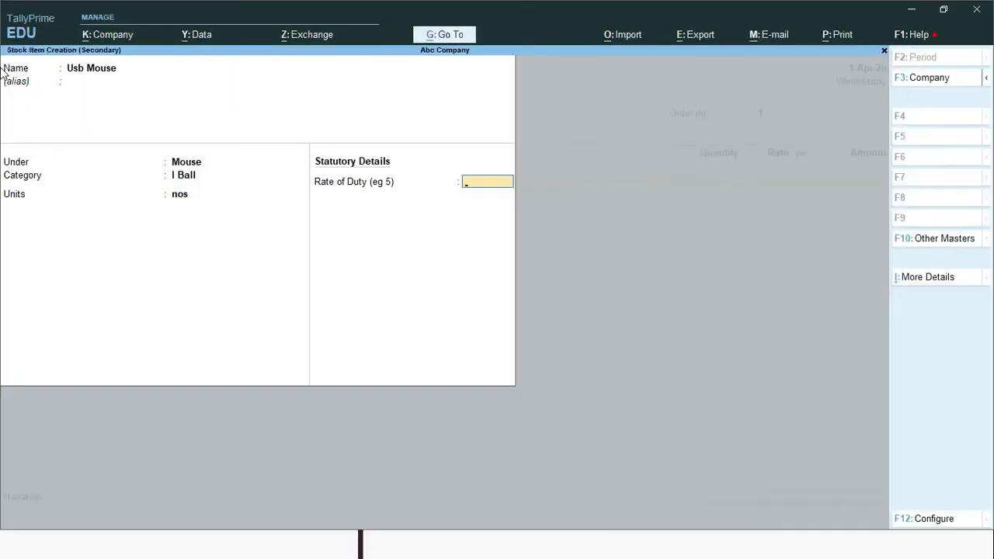
Save the Usb Mouse stock item without a duty rate and keep 1-Apr-20 as its due date.
{"action": "key", "text": "Return"}
{"action": "key", "text": "Return"}
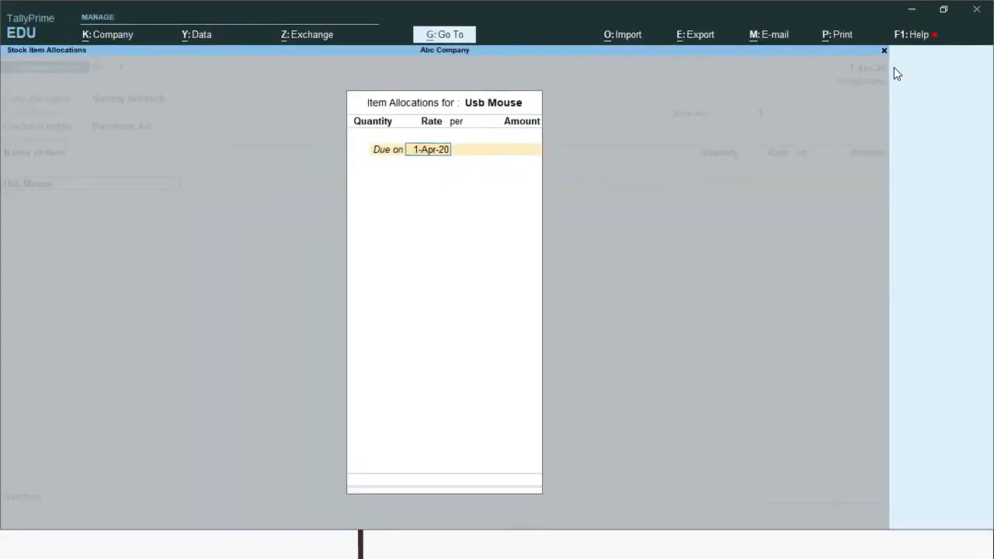
{"action": "key", "text": "Return"}
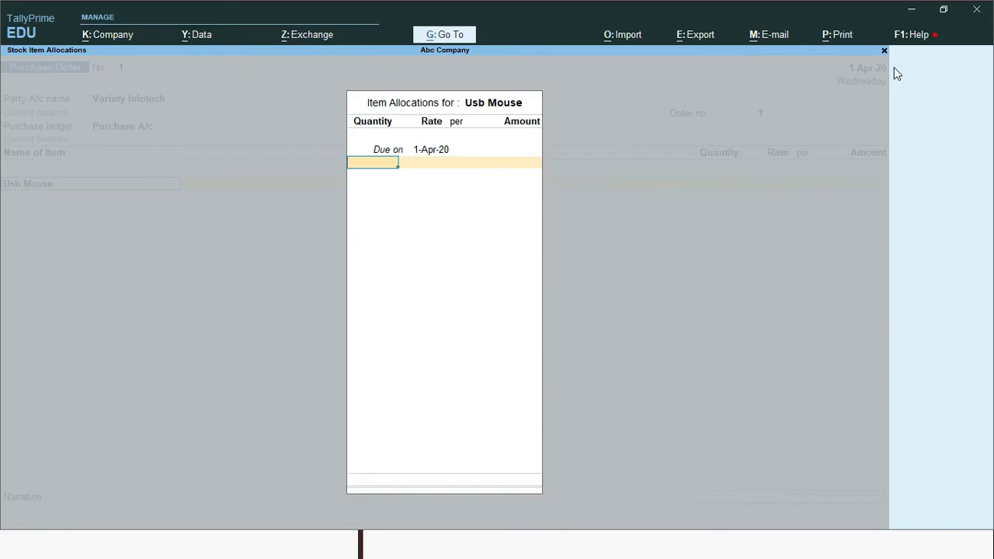
Check the order on the PowerPoint slide, return to TallyPrime, and allocate 100 nos of Usb Mouse at a rate of 350.
{"action": "key", "text": "alt+Tab"}
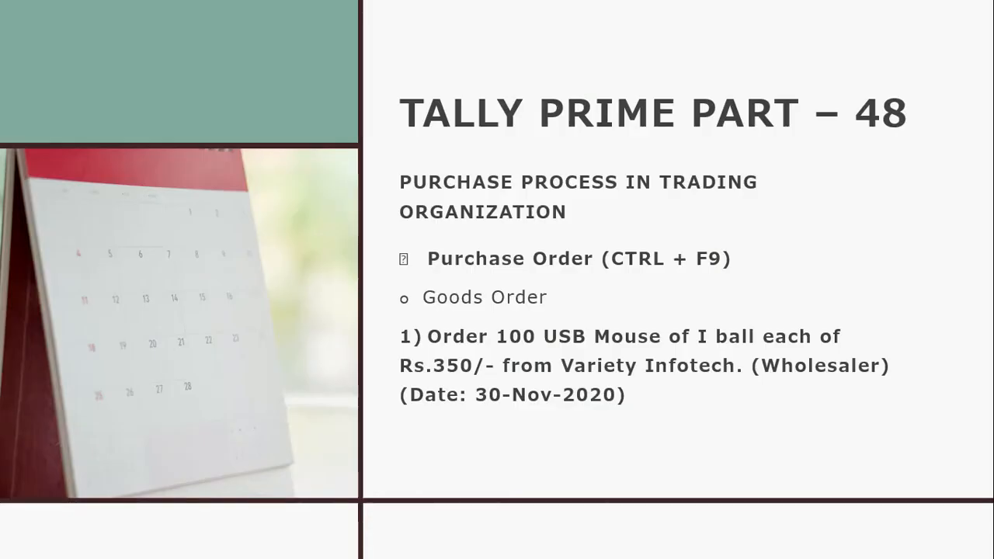
{"action": "key", "text": "alt+Tab"}
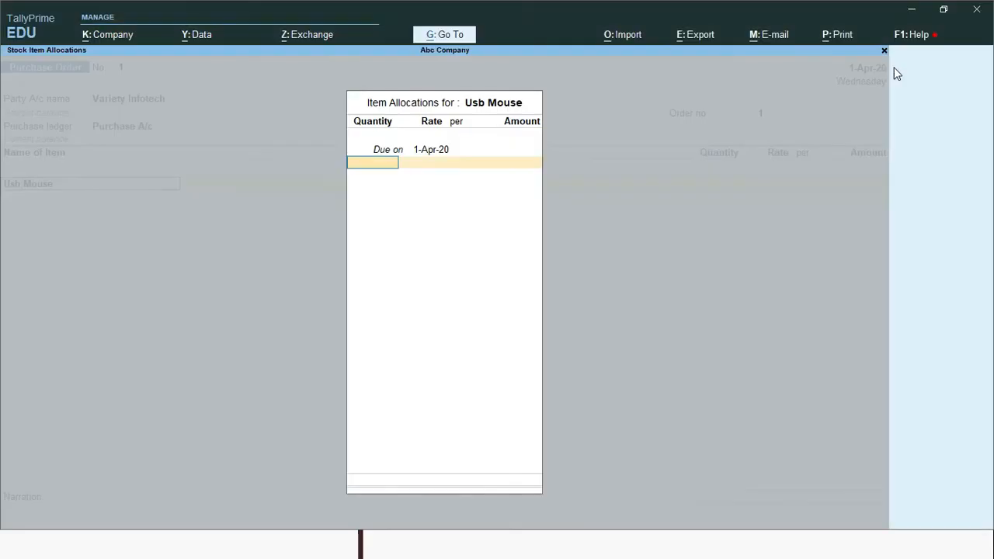
{"action": "type", "text": "100"}
{"action": "key", "text": "Return"}
{"action": "type", "text": "350"}
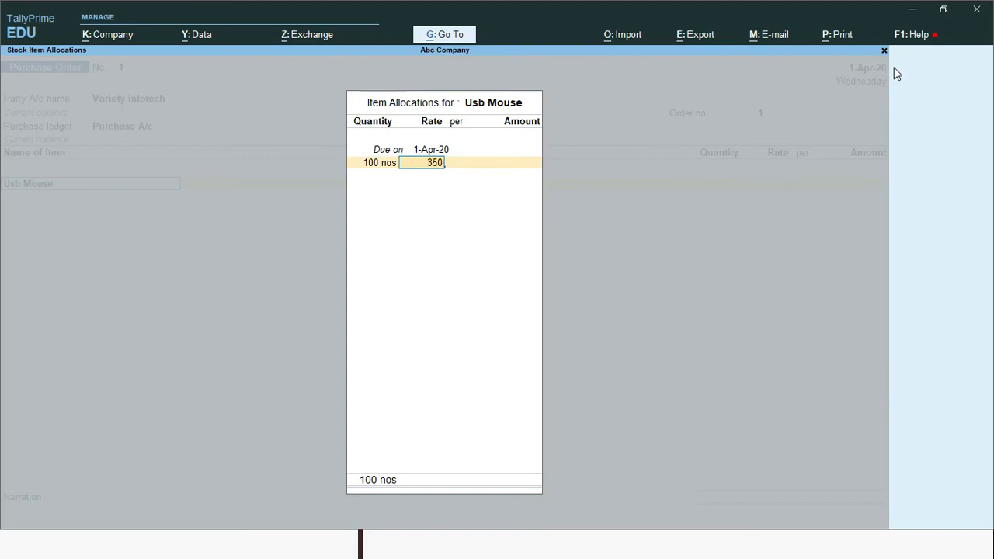
{"action": "key", "text": "Return"}
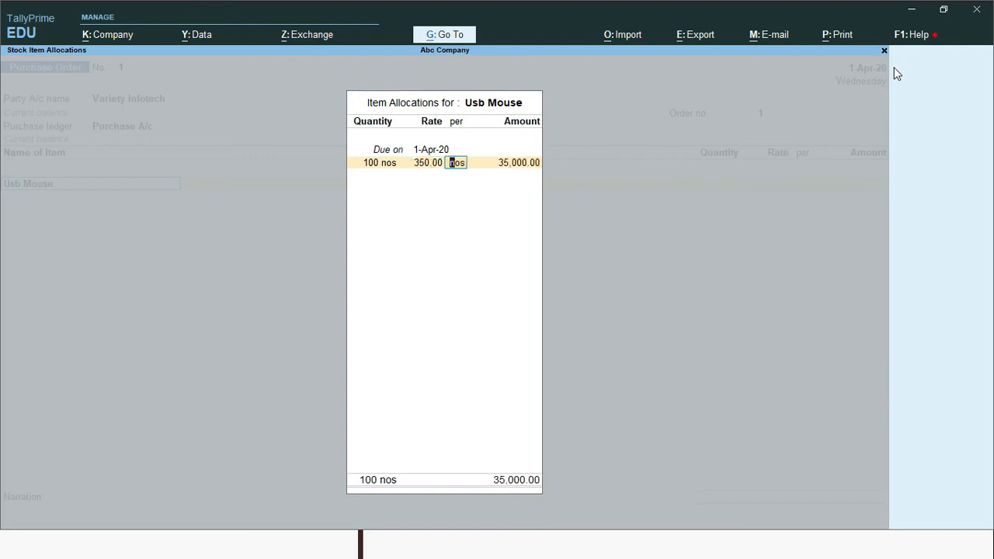
{"action": "key", "text": "Return"}
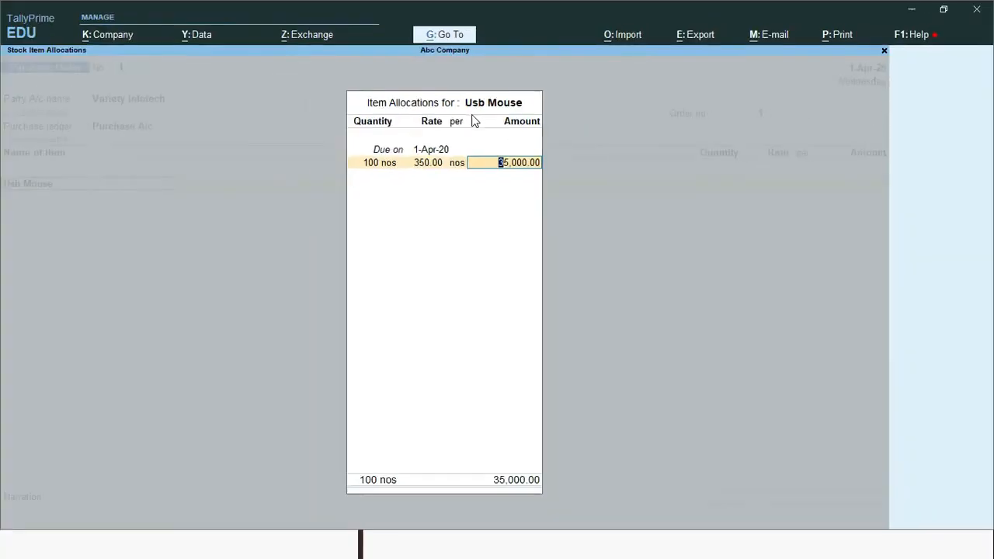
{"action": "key", "text": "Return"}
{"action": "key", "text": "Return"}
{"action": "key", "text": "Return"}
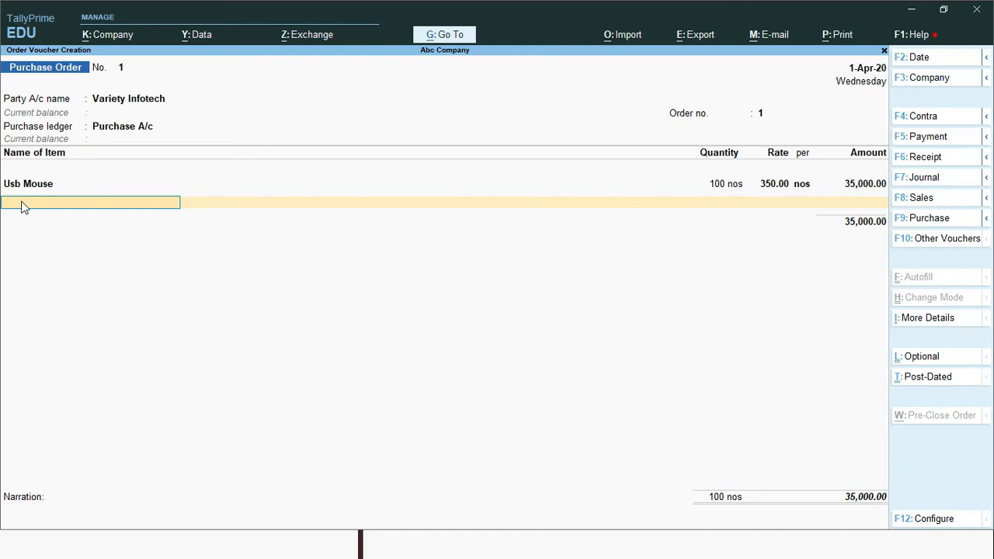
{"action": "key", "text": "alt+c"}
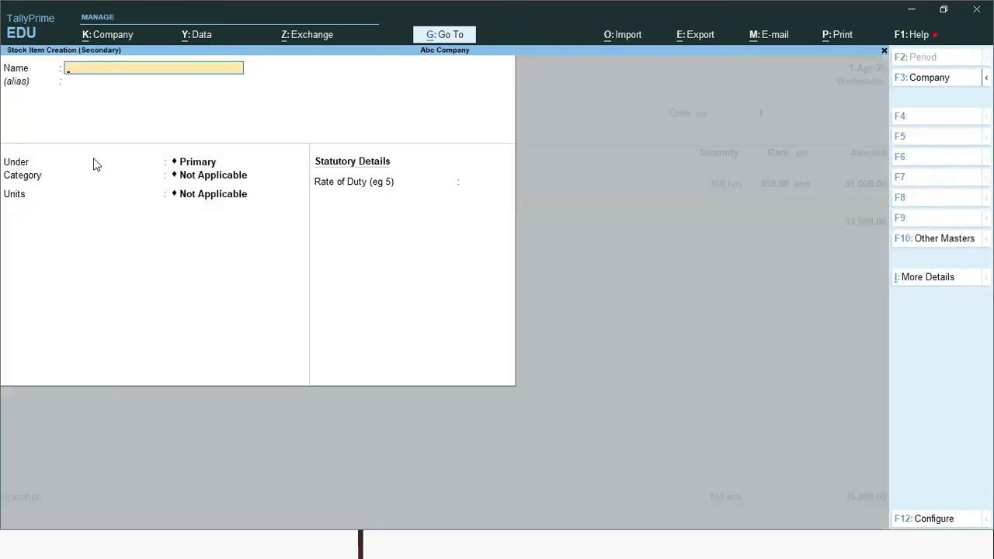
{"action": "key", "text": "Escape"}
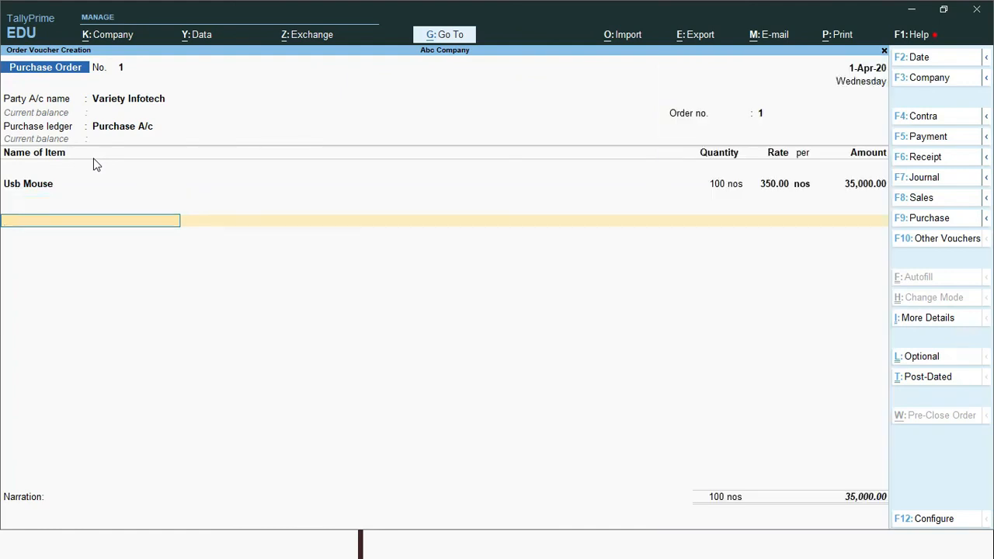
{"action": "key", "text": "BackSpace"}
{"action": "key", "text": "Return"}
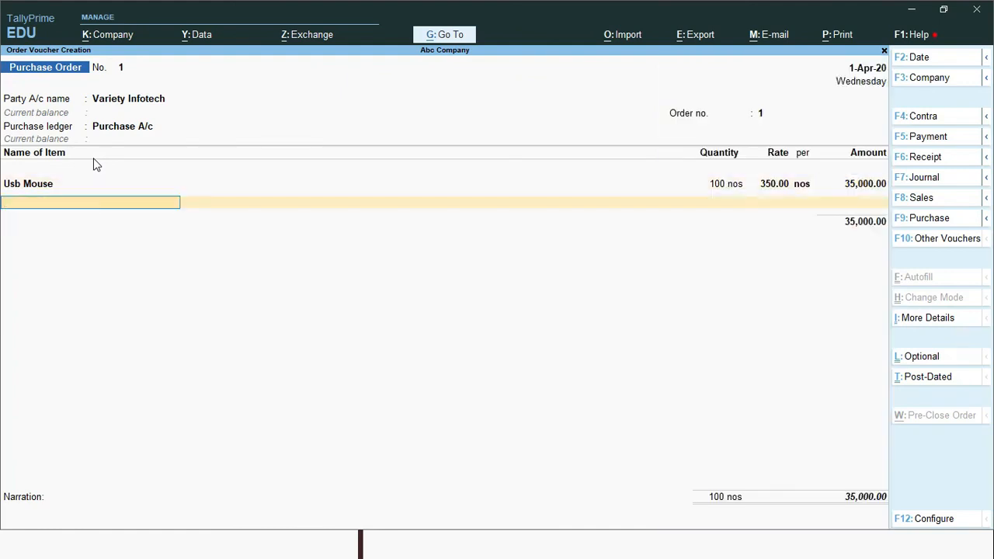
End the item and ledger lists, add the narration "being goods order", and save the purchase order.
{"action": "key", "text": "Return"}
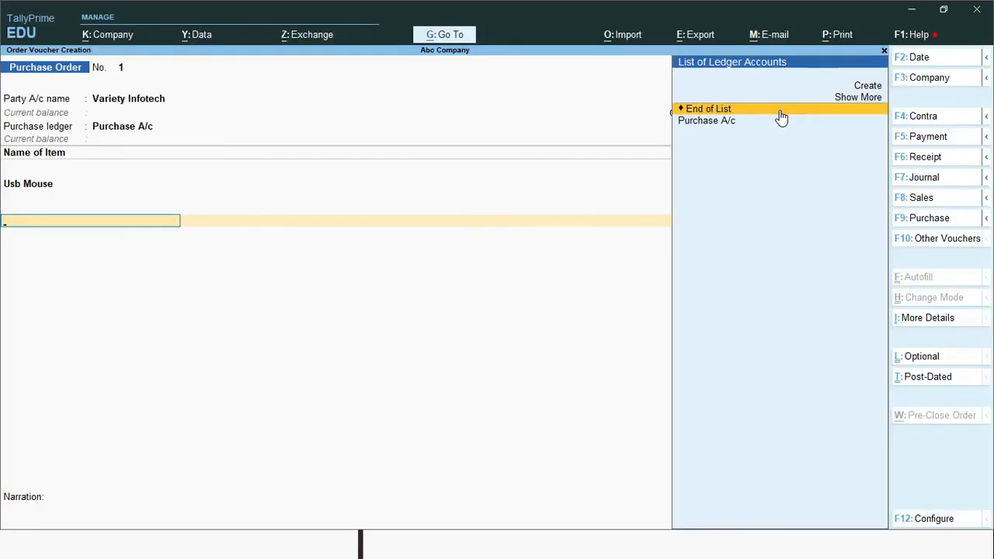
{"action": "left_click", "coordinate": [782, 117]}
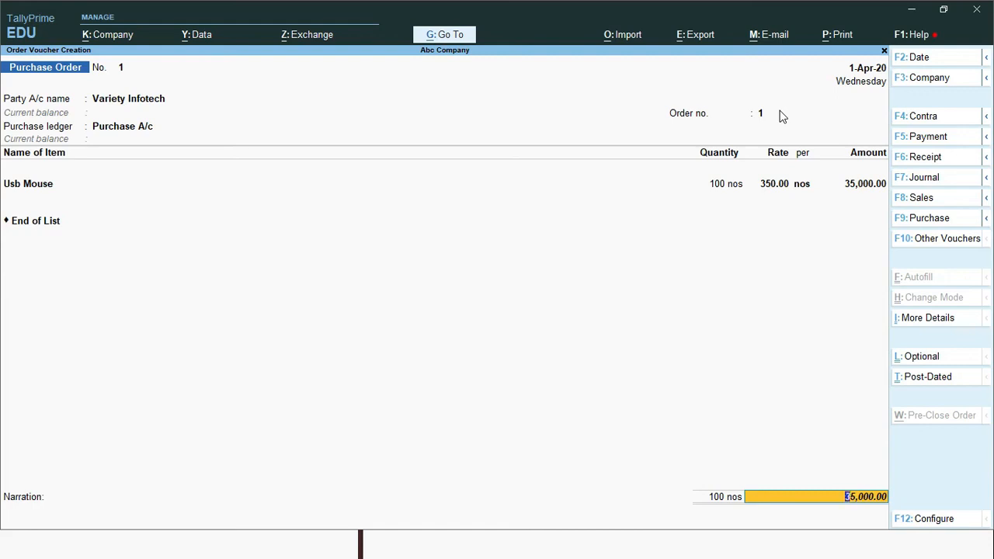
{"action": "key", "text": "Return"}
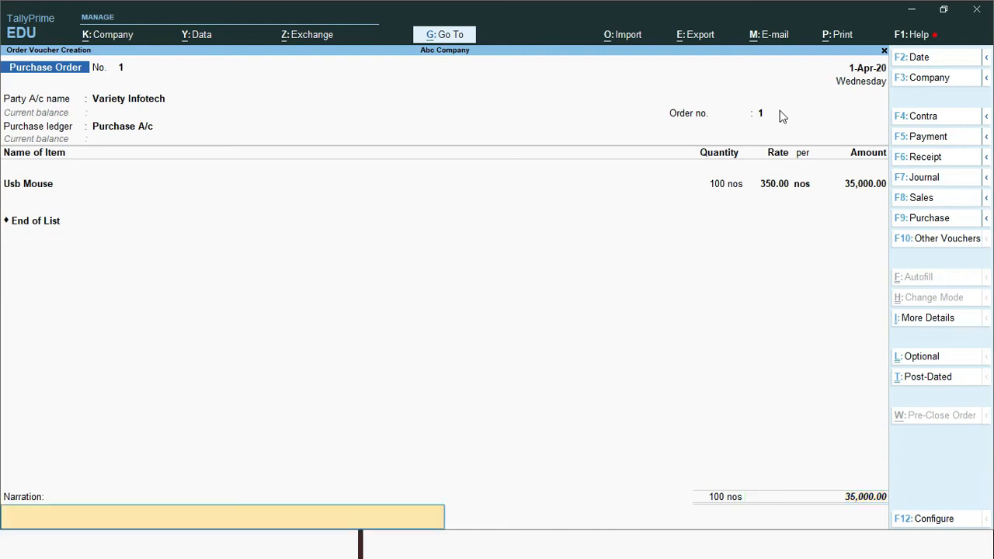
{"action": "type", "text": "being goods orde"}
{"action": "key", "text": "Return"}
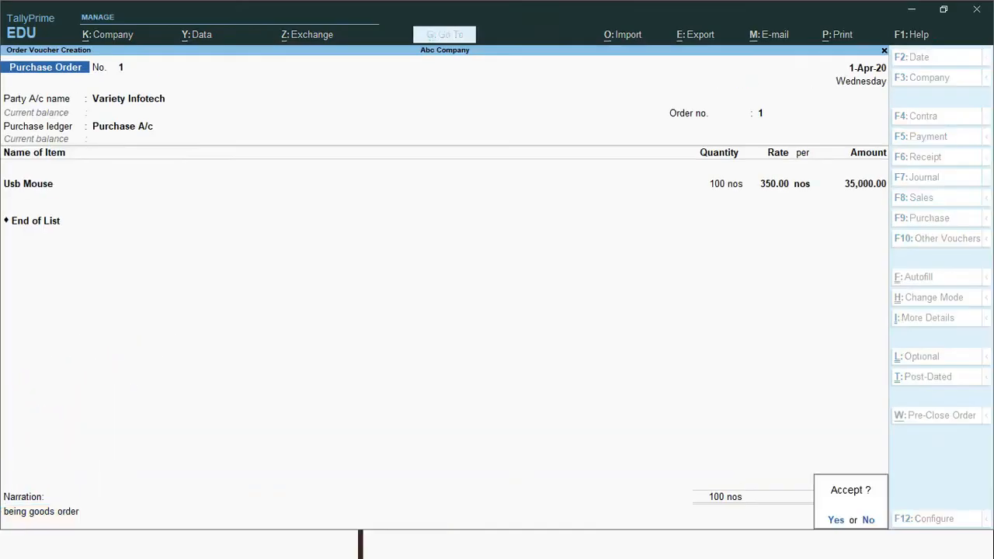
{"action": "key", "text": "y"}
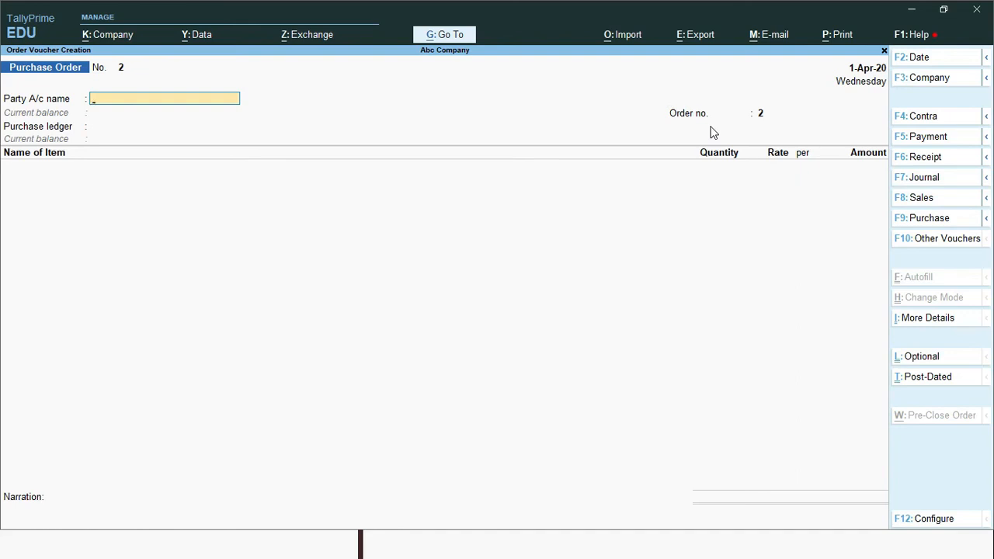
Select Variety Infotech as the party for purchase order 2, leaving order and receipt details blank and accepting its default party details.
{"action": "type", "text": "va"}
{"action": "key", "text": "Return"}
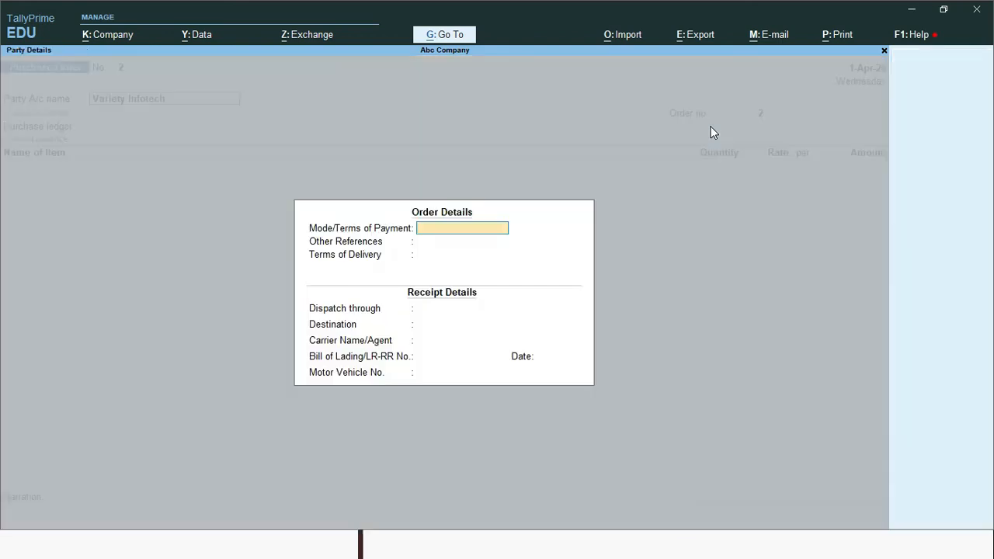
{"action": "key", "text": "Return"}
{"action": "key", "text": "Return"}
{"action": "key", "text": "Return"}
{"action": "key", "text": "Return"}
{"action": "key", "text": "Return"}
{"action": "key", "text": "Return"}
{"action": "key", "text": "Return"}
{"action": "key", "text": "Return"}
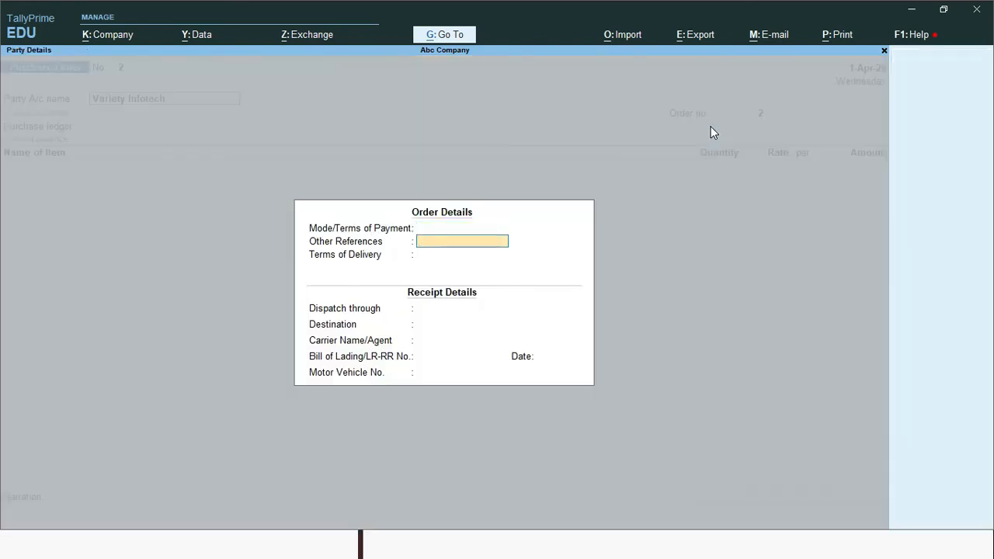
{"action": "key", "text": "Return"}
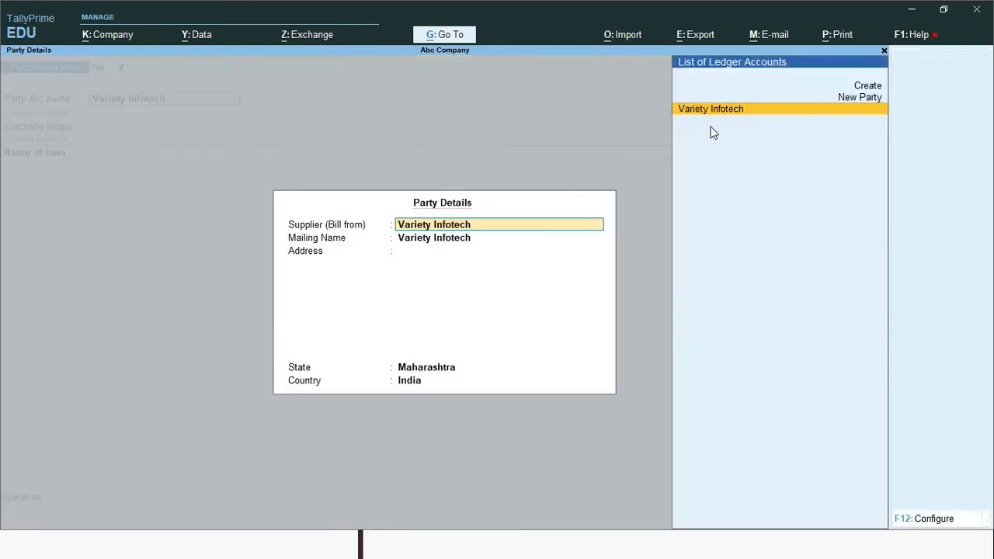
{"action": "key", "text": "Return"}
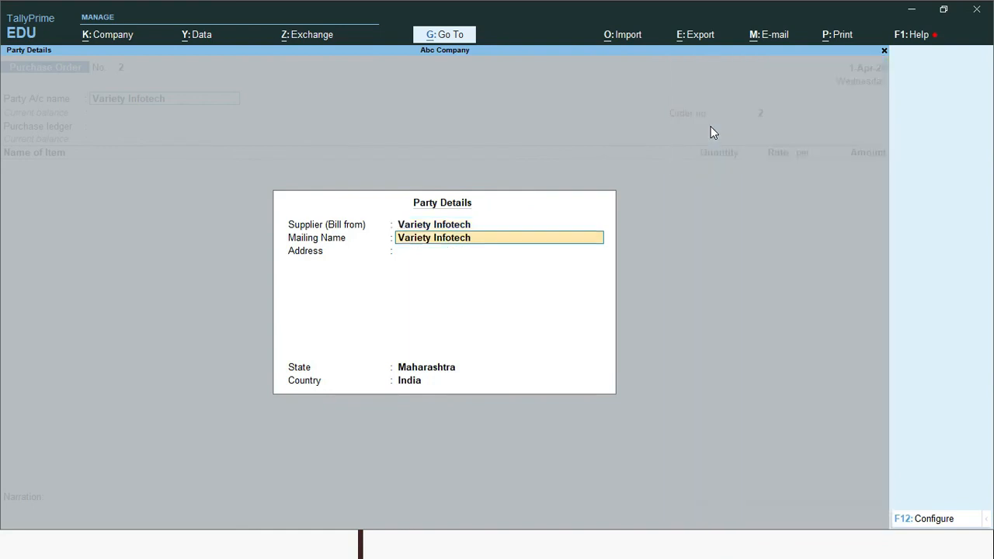
{"action": "key", "text": "Return"}
{"action": "key", "text": "Return"}
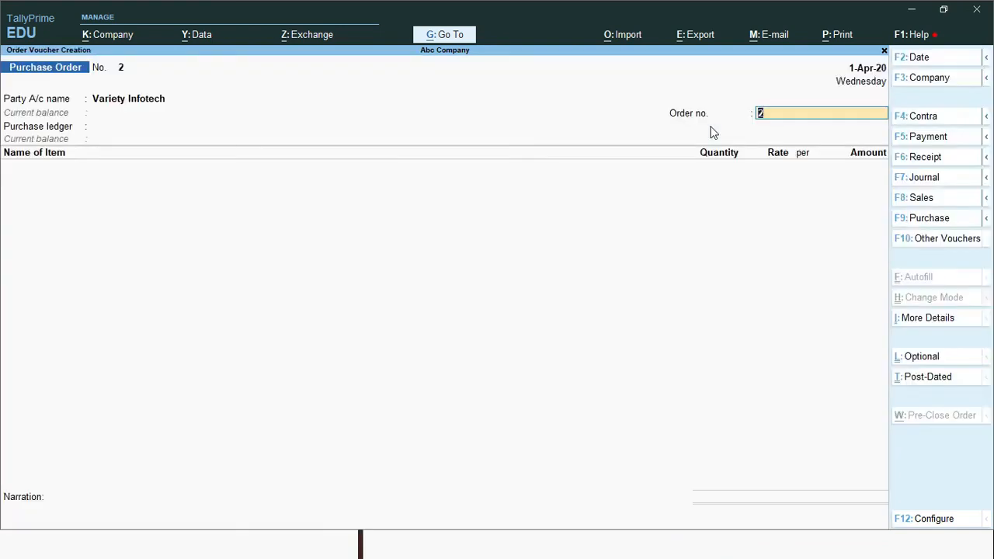
Set the purchase order's voucher date to 2-Apr-20.
{"action": "key", "text": "F2"}
{"action": "key", "text": "Return"}
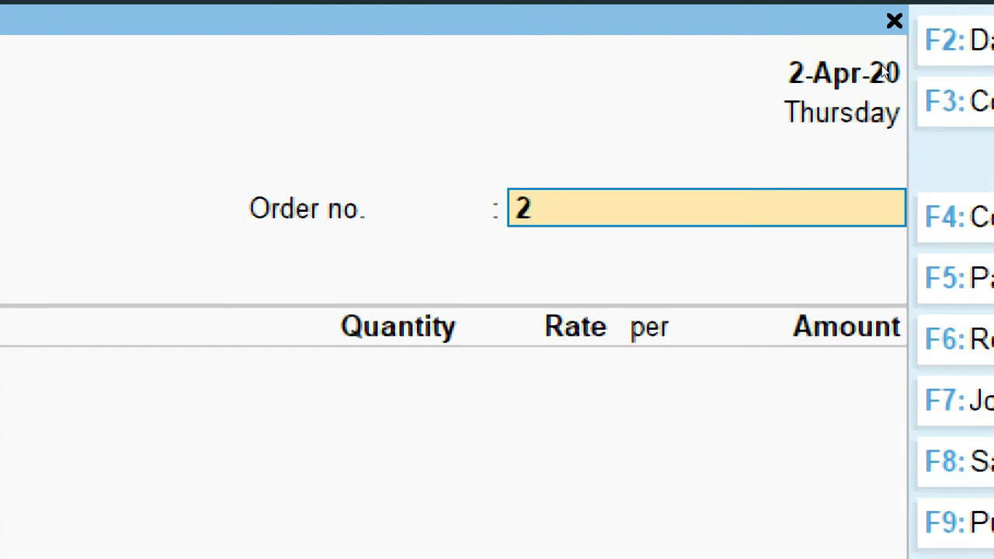
{"action": "key", "text": "F2"}
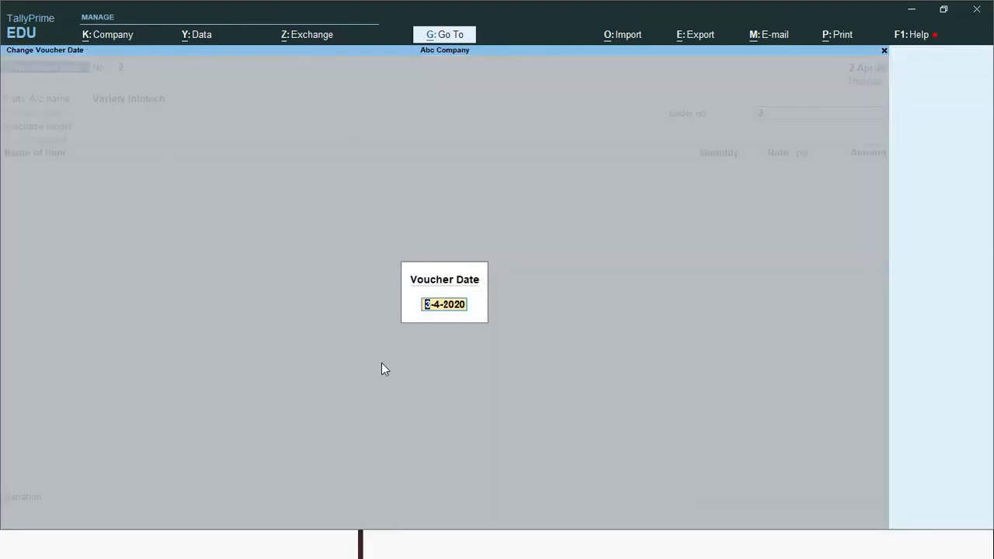
{"action": "key", "text": "Escape"}
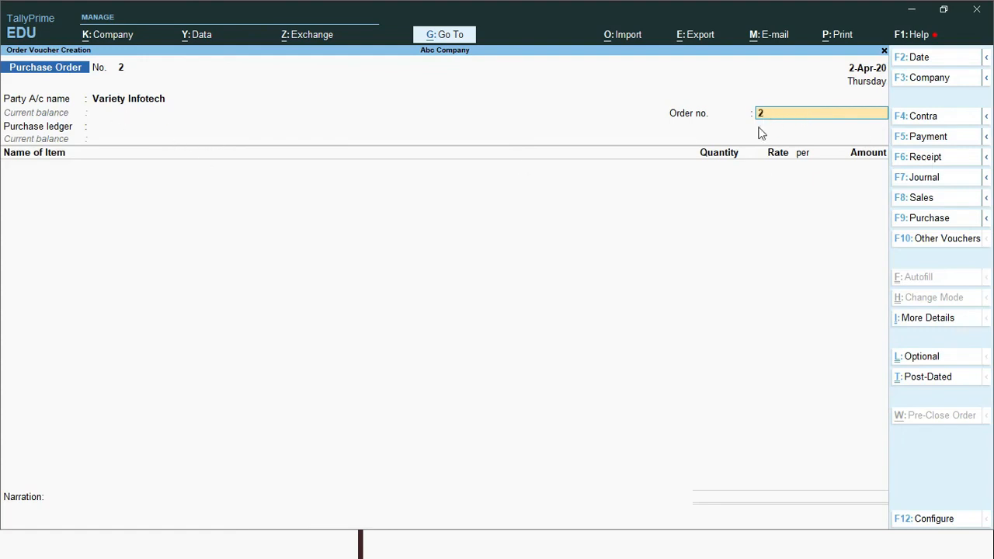
Keep 2 as the order number and choose Purchase A/c as the purchase ledger.
{"action": "key", "text": "Return"}
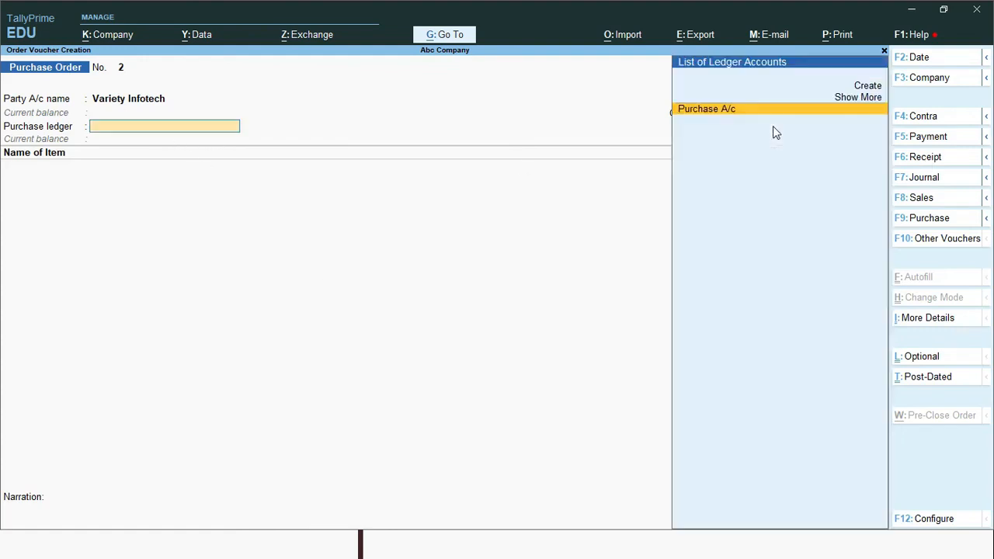
{"action": "key", "text": "BackSpace"}
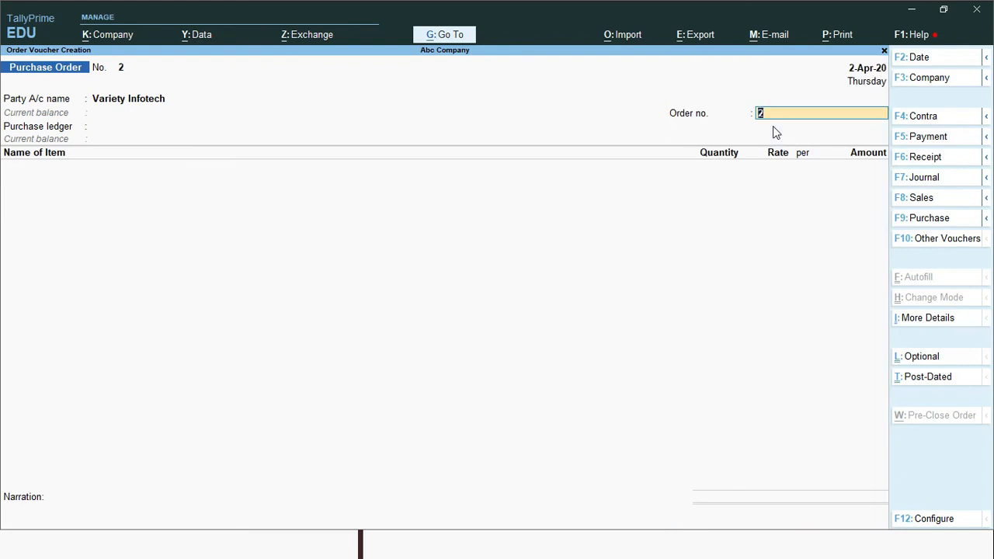
{"action": "key", "text": "Return"}
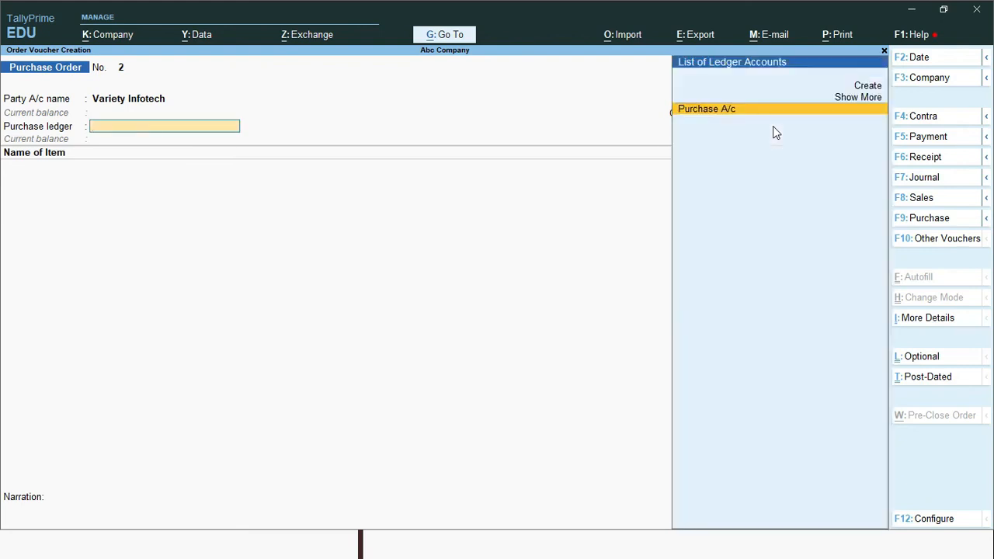
{"action": "key", "text": "BackSpace"}
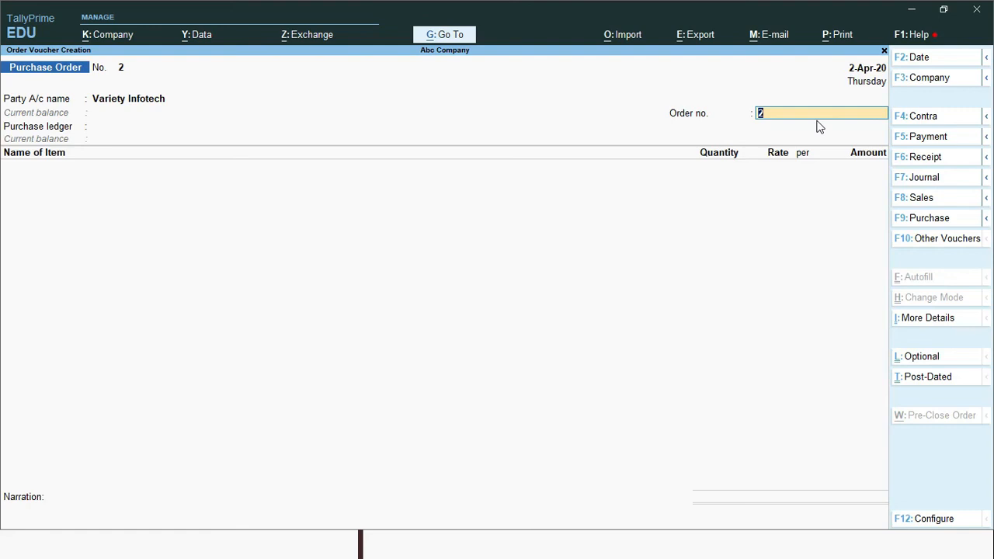
{"action": "key", "text": "Return"}
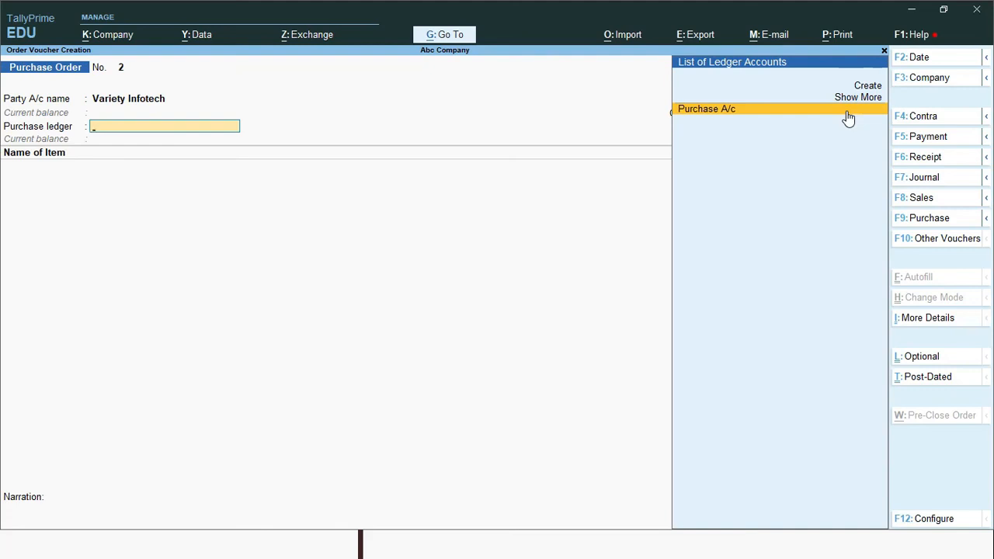
{"action": "left_click", "coordinate": [848, 113]}
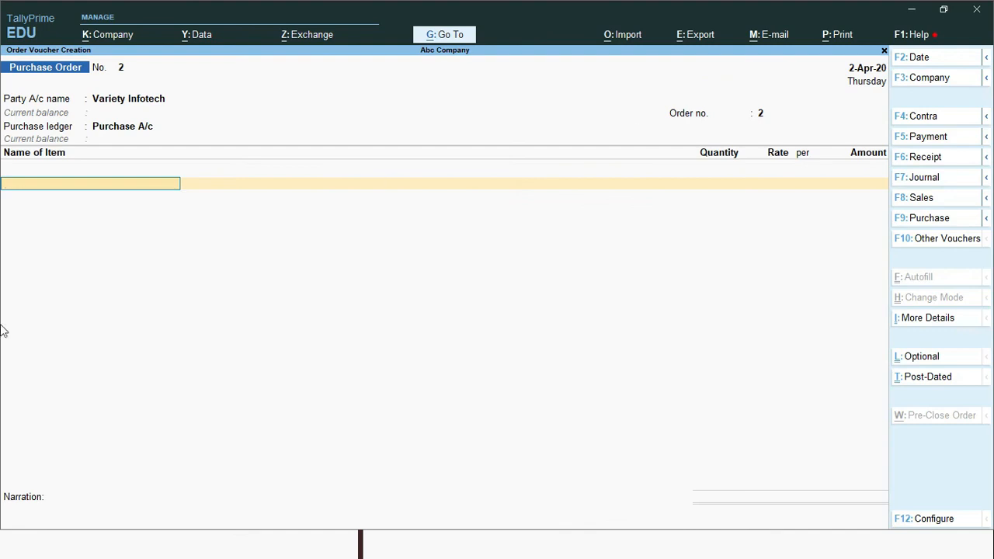
Add Usb Mouse to the order, due on 2-Apr-20, with 15 nos at a rate of 350.
{"action": "type", "text": "U"}
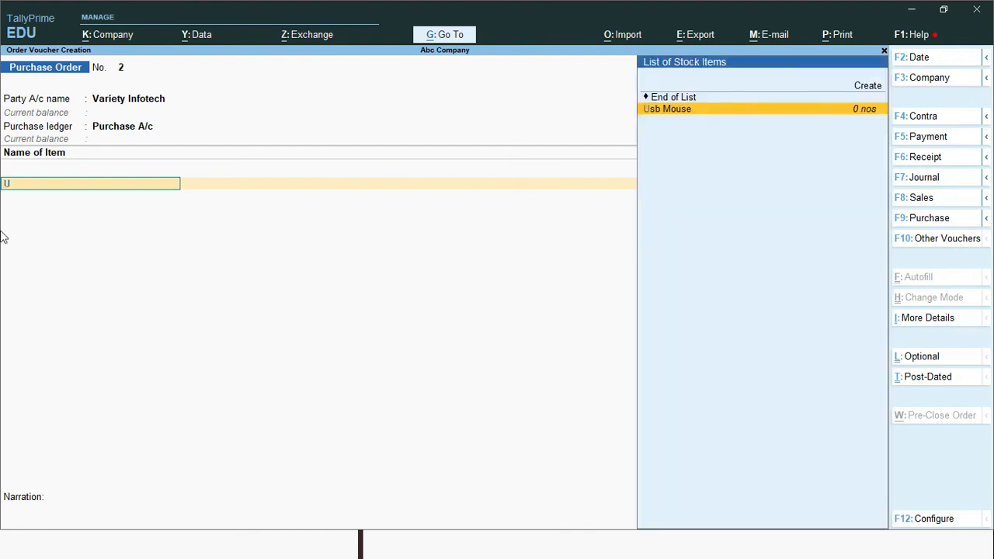
{"action": "key", "text": "Return"}
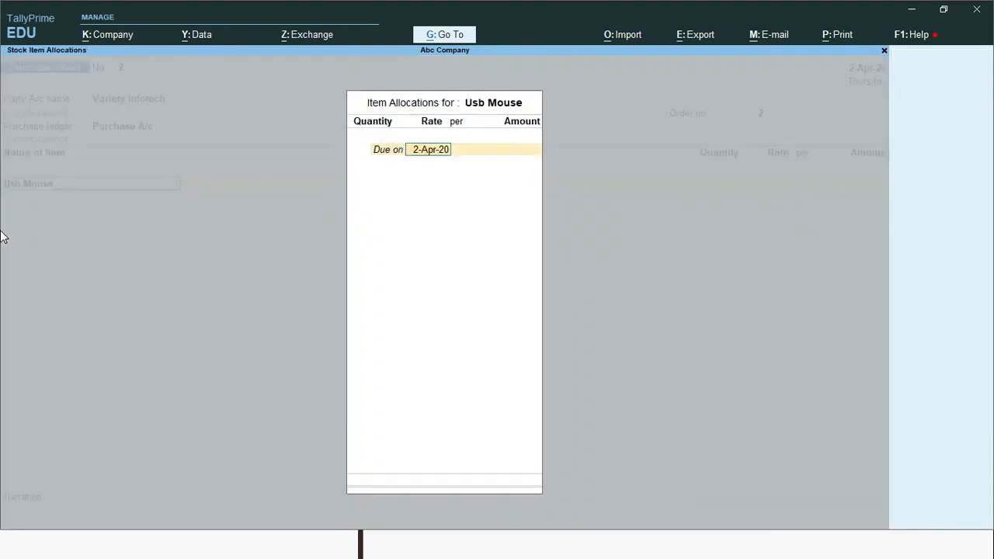
{"action": "key", "text": "Return"}
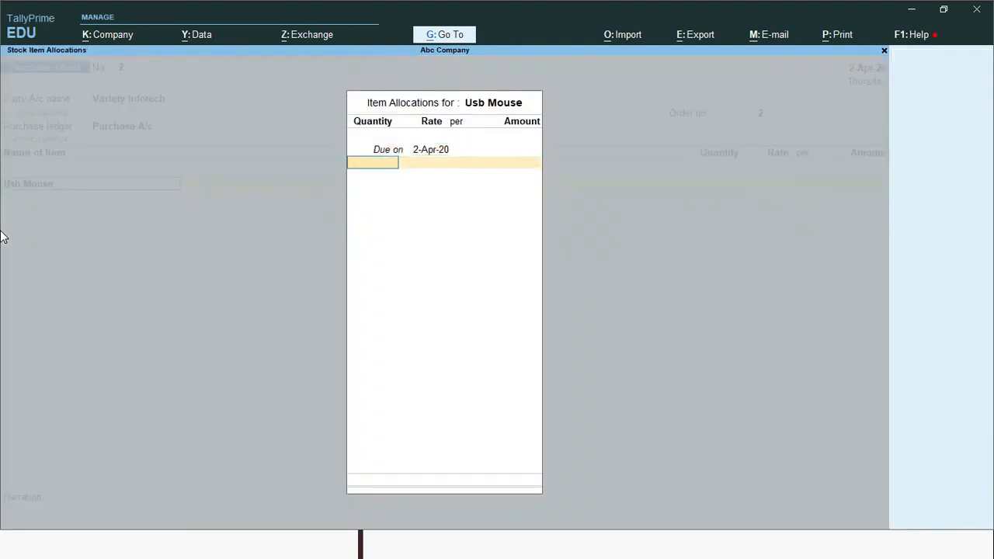
{"action": "type", "text": "15"}
{"action": "key", "text": "Return"}
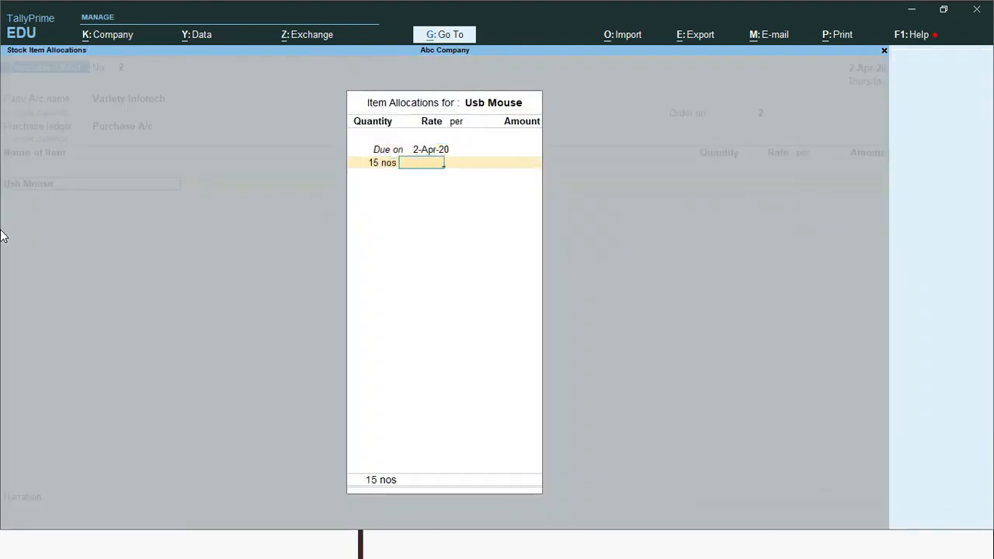
{"action": "type", "text": "350"}
{"action": "key", "text": "Return"}
{"action": "key", "text": "Return"}
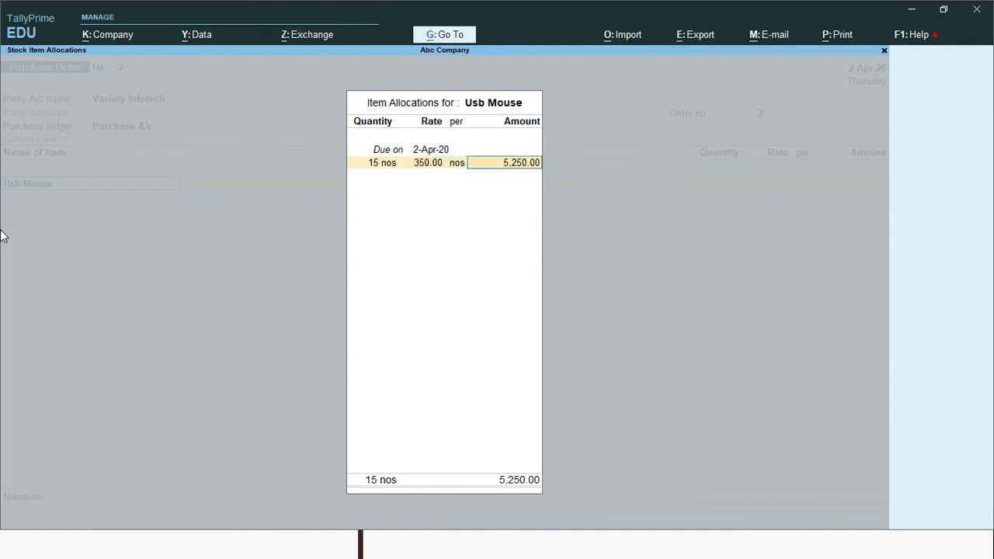
{"action": "key", "text": "Return"}
{"action": "key", "text": "Return"}
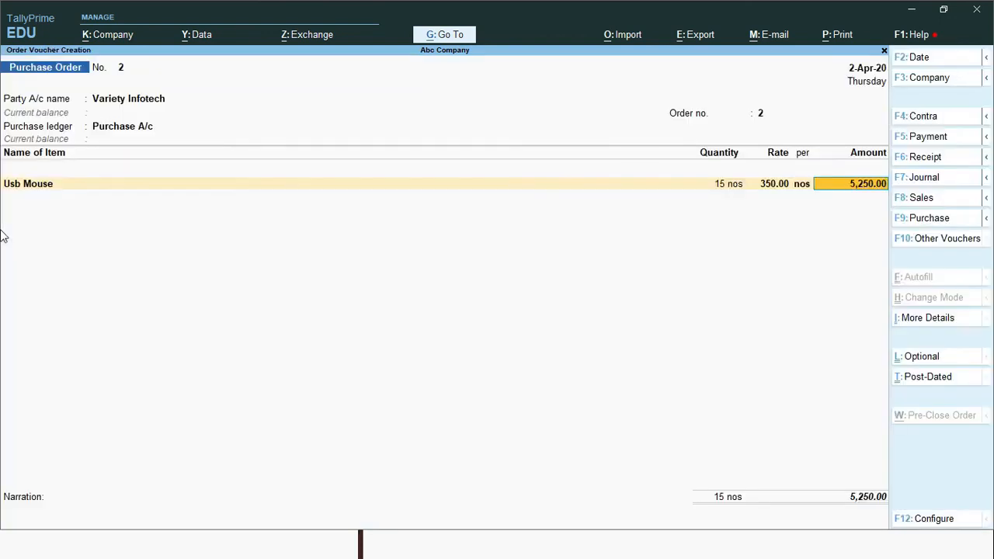
Reopen the Usb Mouse allocation and set its quantity to 50 nos, keeping the due date and rate.
{"action": "key", "text": "BackSpace"}
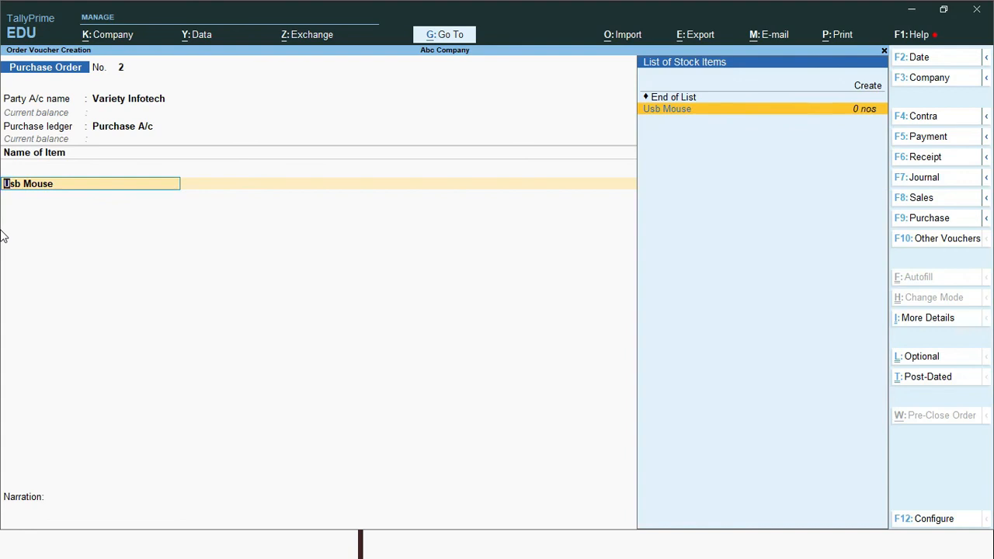
{"action": "key", "text": "Return"}
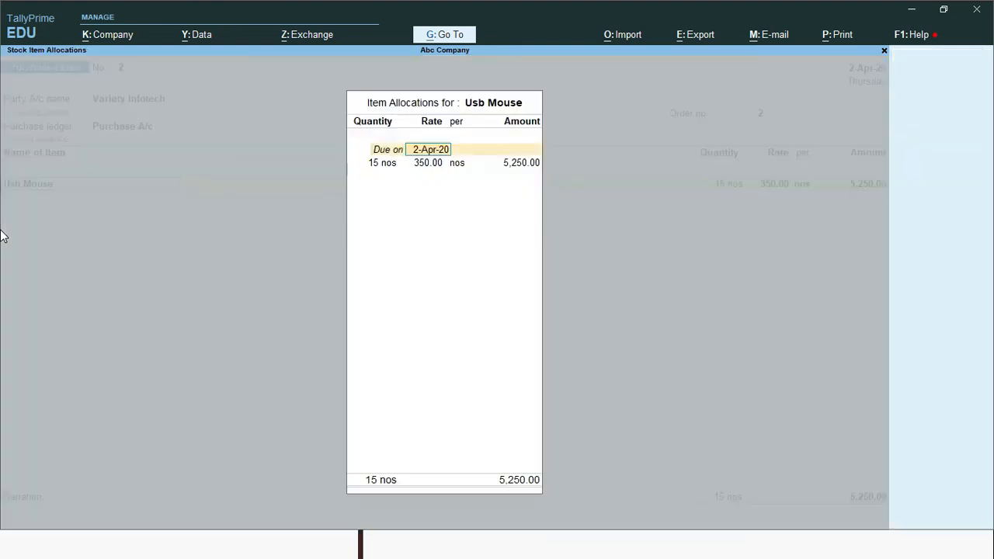
{"action": "key", "text": "Return"}
{"action": "type", "text": "50"}
{"action": "key", "text": "Return"}
{"action": "key", "text": "Return"}
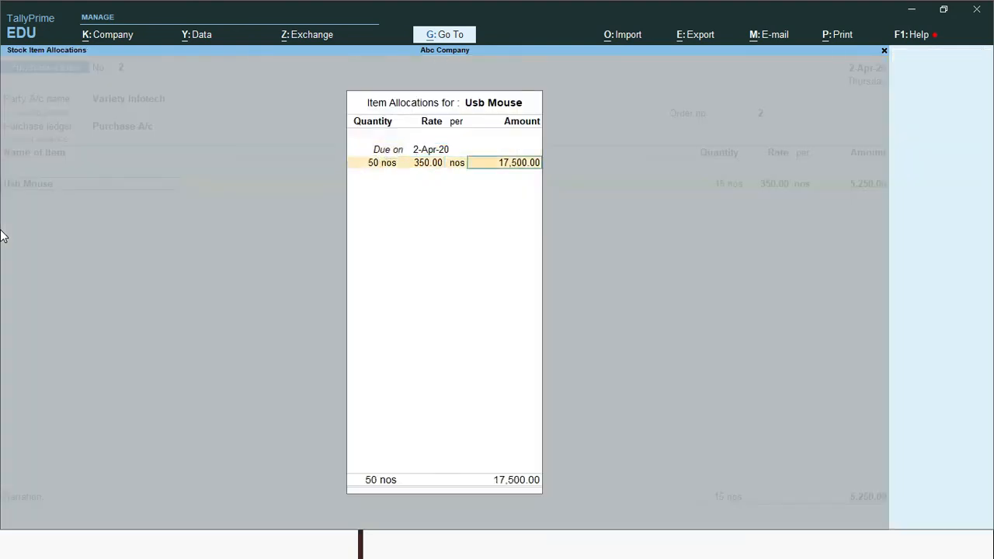
{"action": "key", "text": "Return"}
{"action": "key", "text": "Return"}
{"action": "key", "text": "Return"}
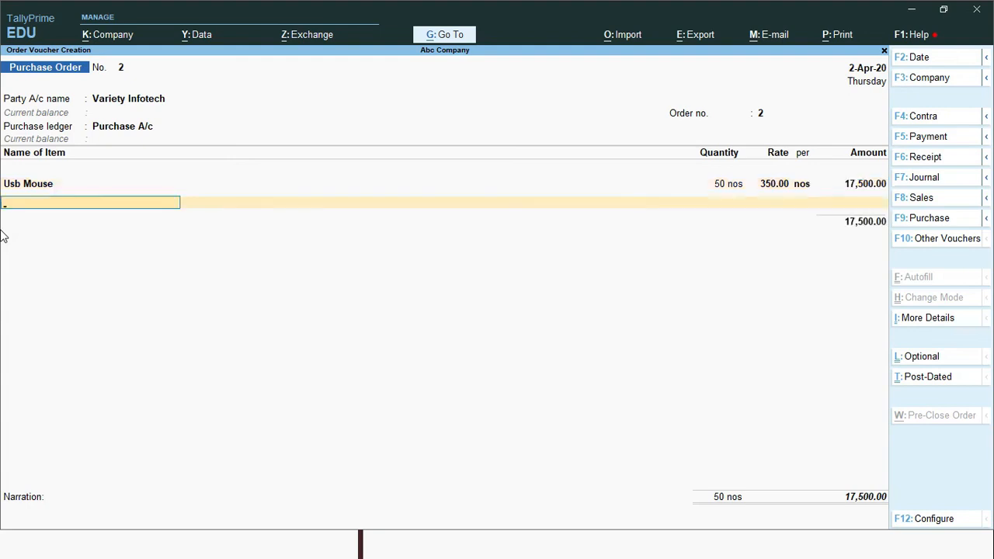
End the item and ledger lists, leave the narration blank, and save the second purchase order.
{"action": "key", "text": "Return"}
{"action": "key", "text": "Return"}
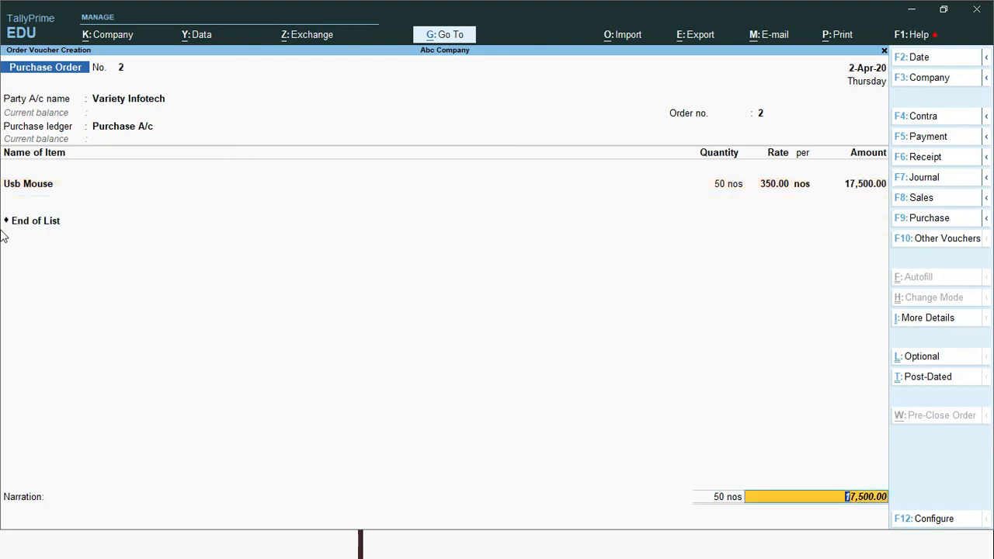
{"action": "key", "text": "Return"}
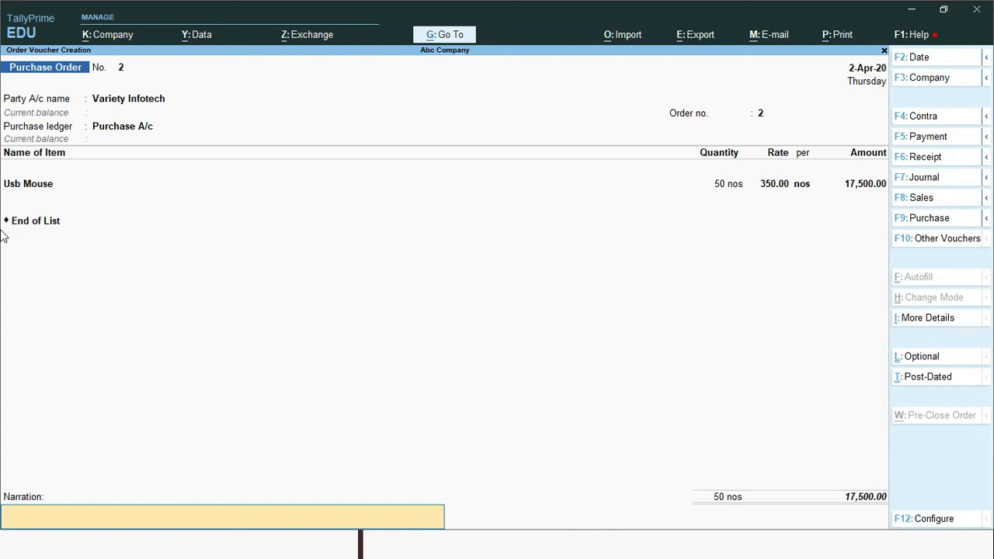
{"action": "key", "text": "Return"}
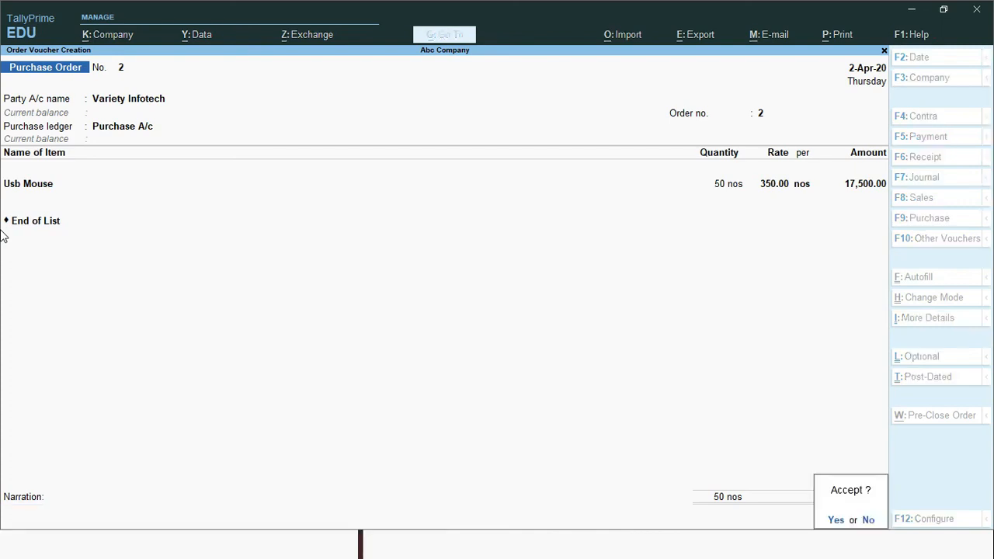
{"action": "key", "text": "Return"}
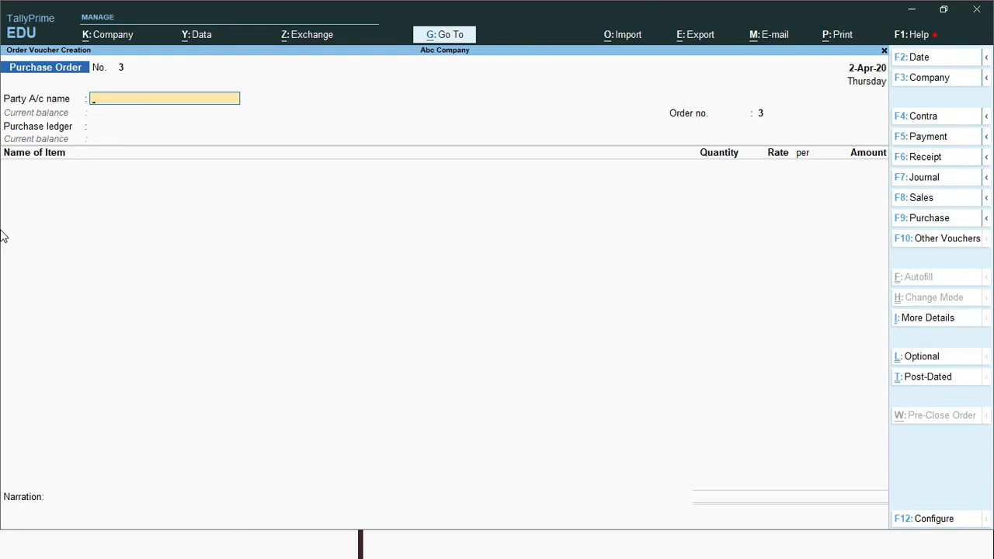
Quit purchase order entry and return to the Gateway of Tally.
{"action": "key", "text": "Page_Up"}
{"action": "key", "text": "Page_Down"}
{"action": "key", "text": "Escape"}
{"action": "key", "text": "y"}
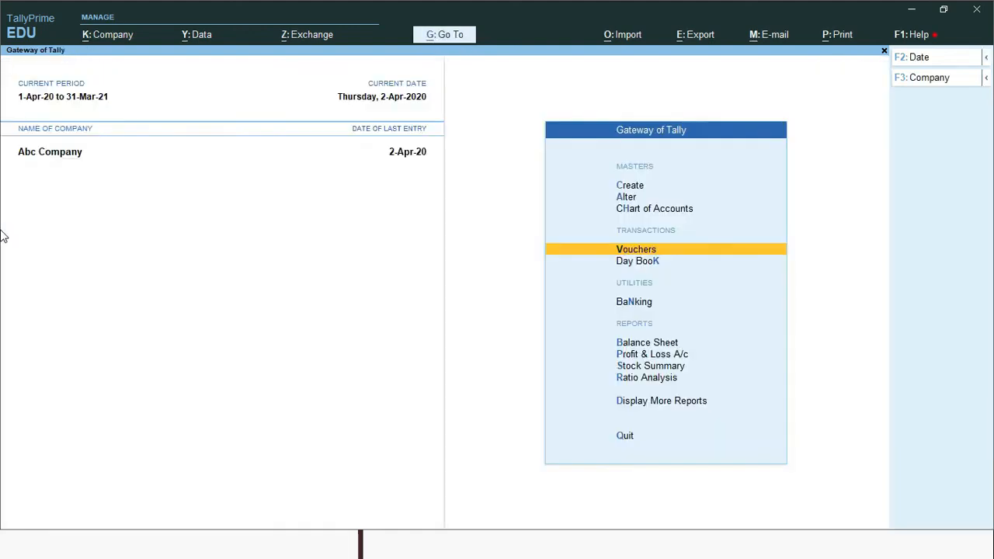
Open the Day Book among the additional accounting reports to review the recorded purchase orders.
{"action": "key", "text": "Down"}
{"action": "key", "text": "Down"}
{"action": "key", "text": "Down"}
{"action": "key", "text": "Down"}
{"action": "key", "text": "Down"}
{"action": "key", "text": "Down"}
{"action": "key", "text": "Down"}
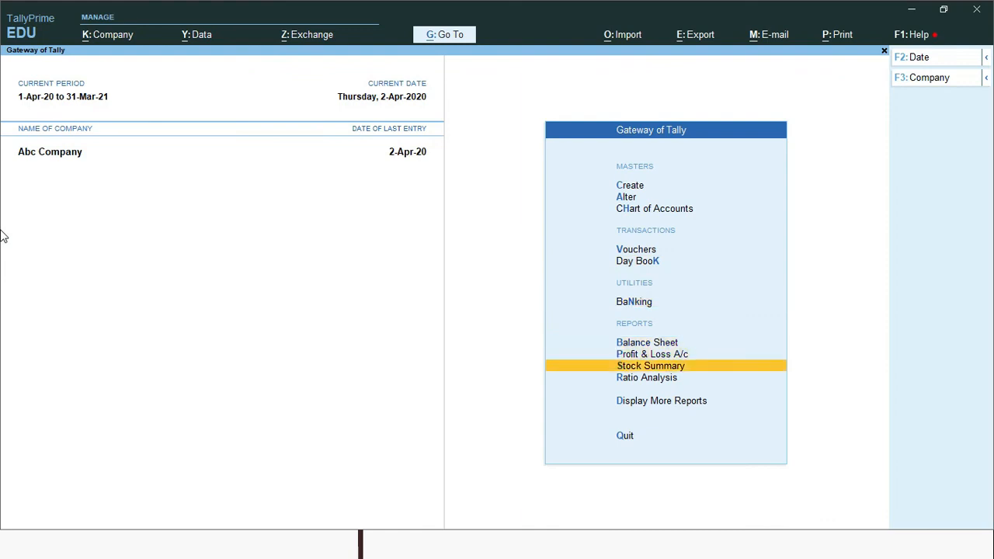
{"action": "key", "text": "Down"}
{"action": "key", "text": "Up"}
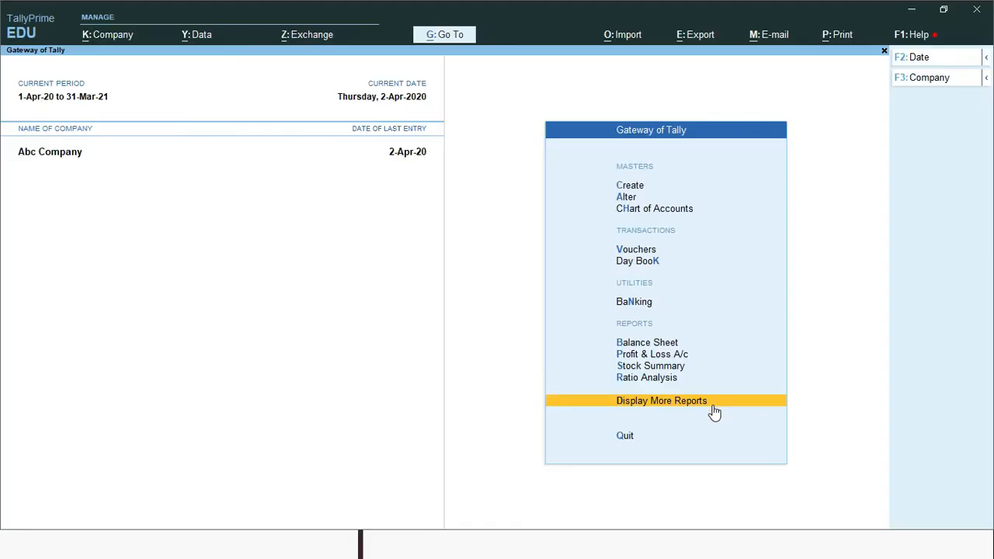
{"action": "left_click", "coordinate": [713, 400]}
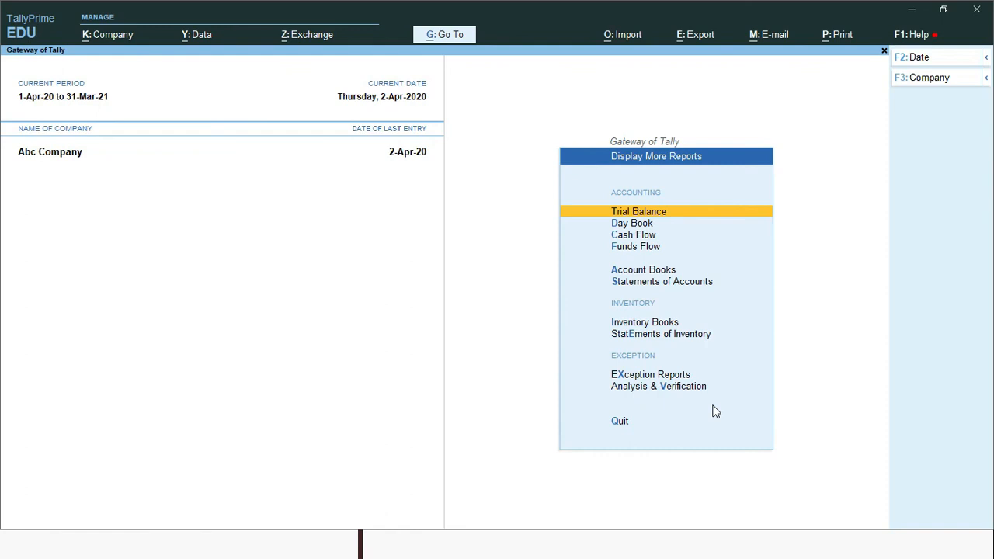
{"action": "key", "text": "Down"}
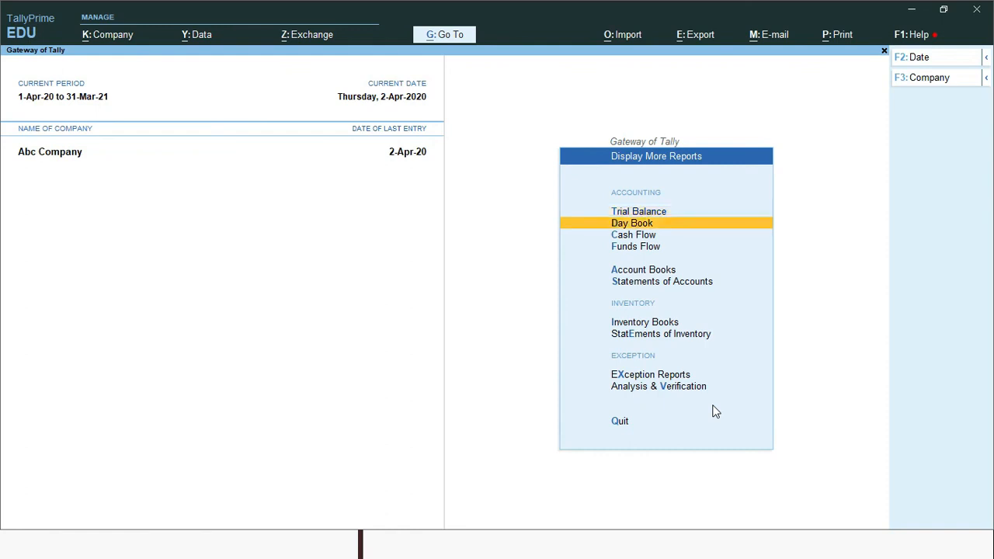
{"action": "key", "text": "Return"}
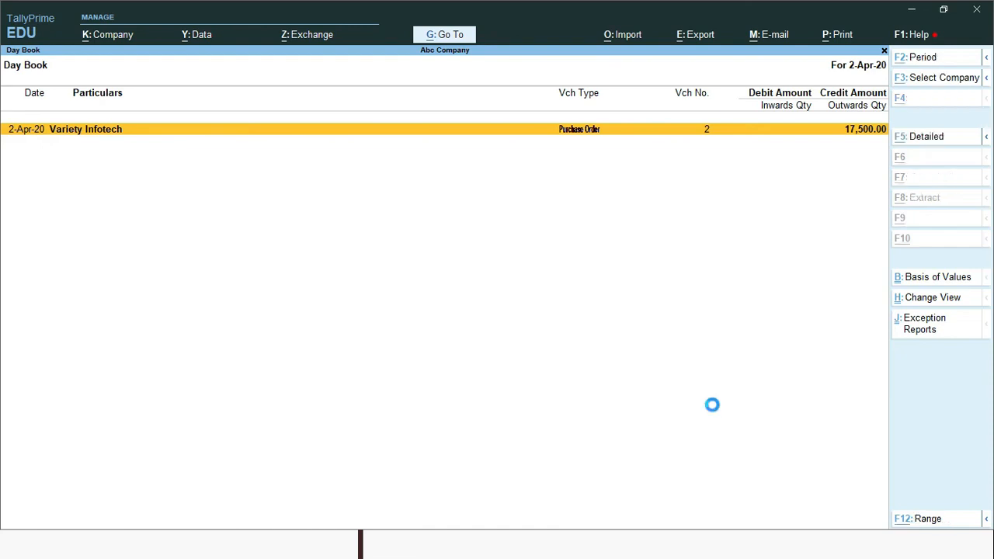
Set the Day Book period from 1-4-2020 to 2-4-2020.
{"action": "key", "text": "alt+F2"}
{"action": "type", "text": "1-4"}
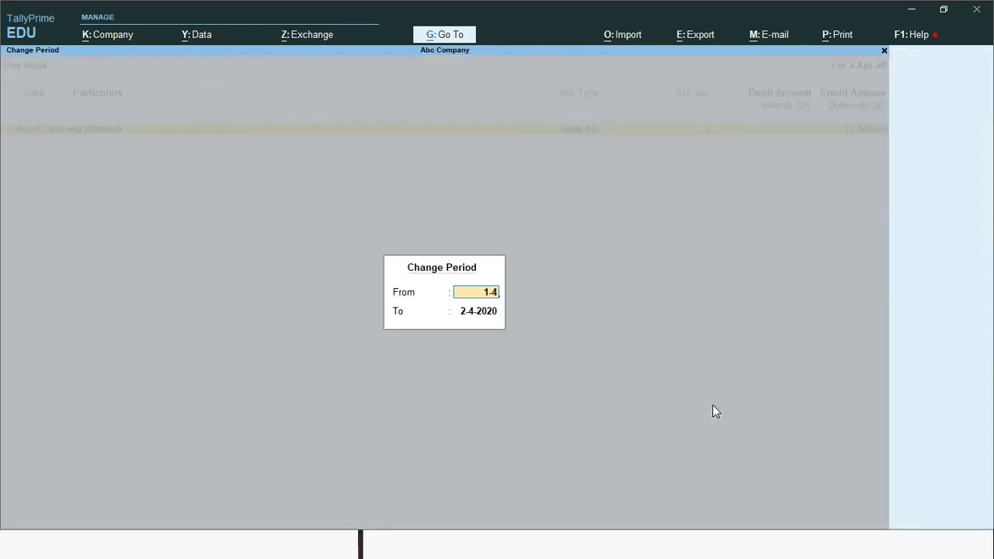
{"action": "key", "text": "Return"}
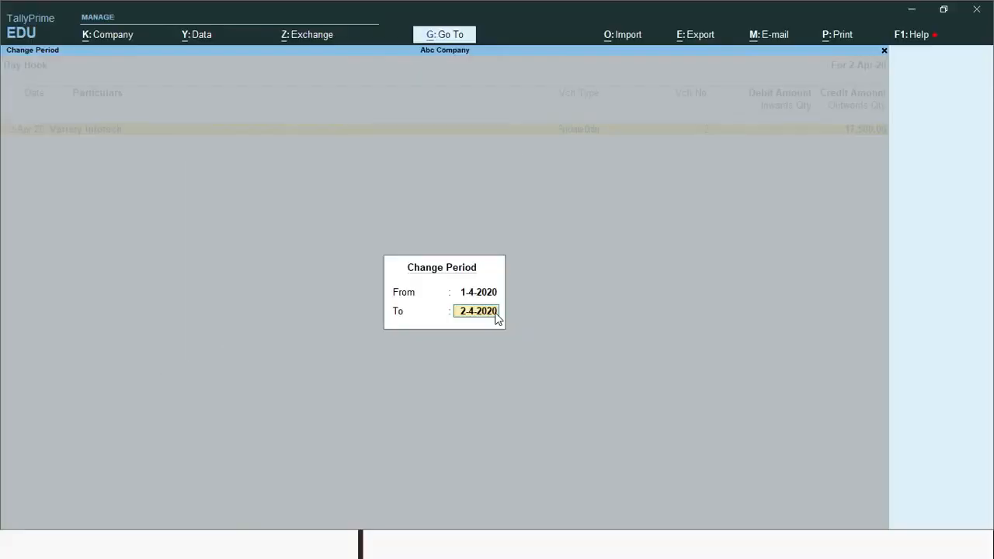
{"action": "key", "text": "Return"}
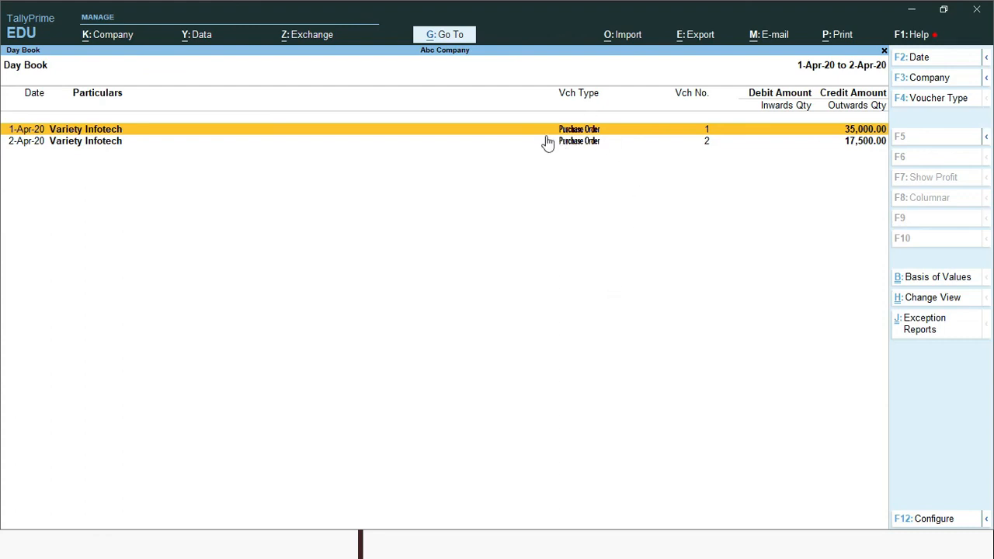
Open the 1-Apr-20 purchase order from the Day Book for review, then quit it and leave the Day Book.
{"action": "key", "text": "Return"}
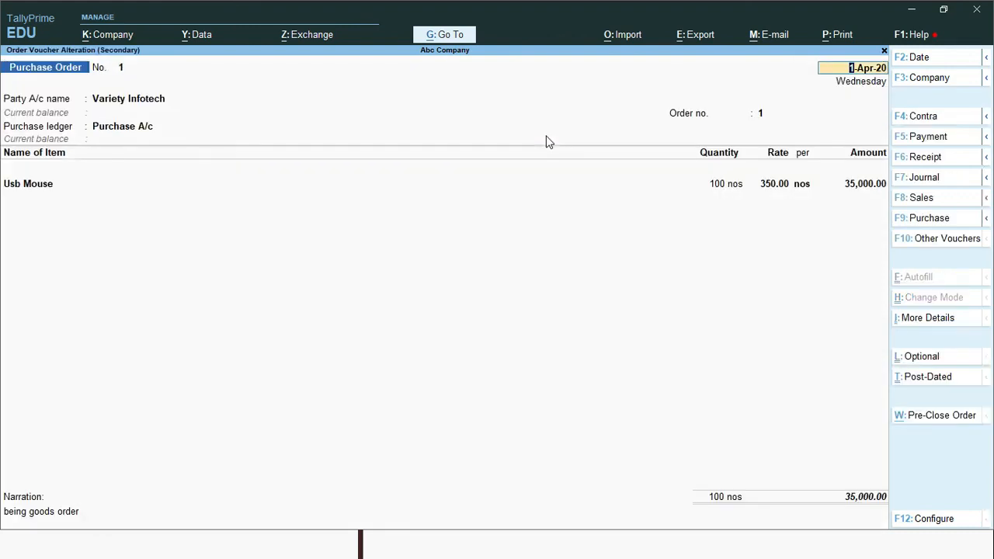
{"action": "key", "text": "Escape"}
{"action": "key", "text": "Return"}
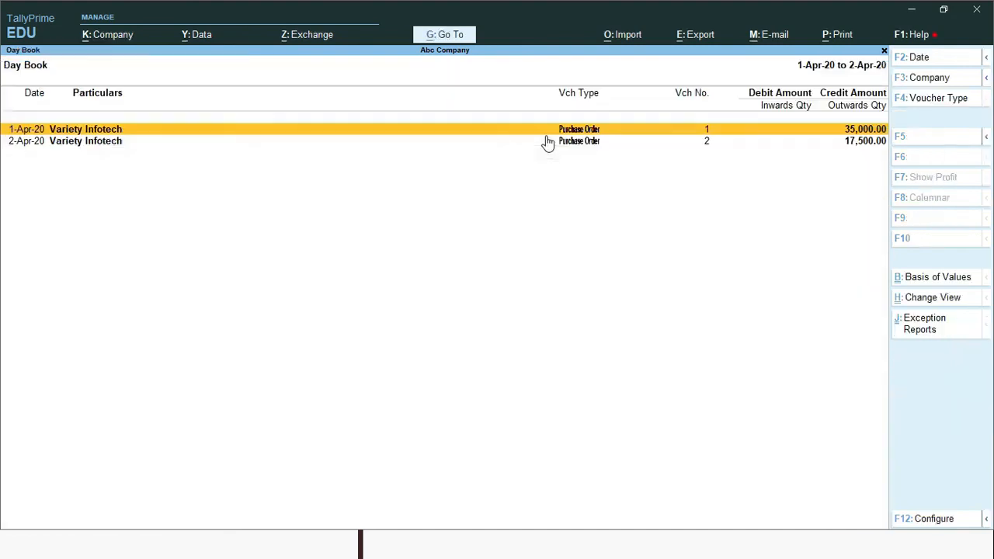
{"action": "key", "text": "Escape"}
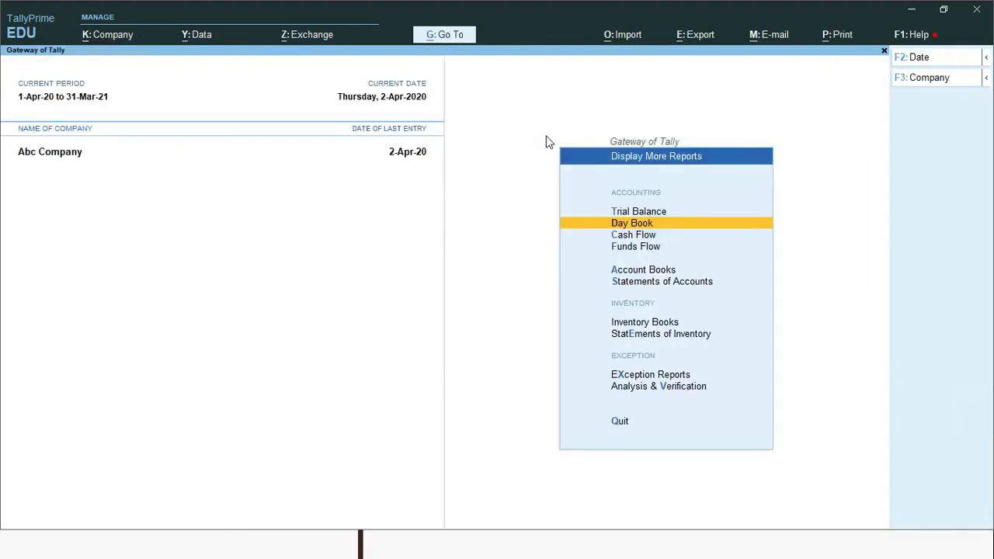
Reopen the Day Book and restrict it to the Purchase Order voucher type.
{"action": "key", "text": "Return"}
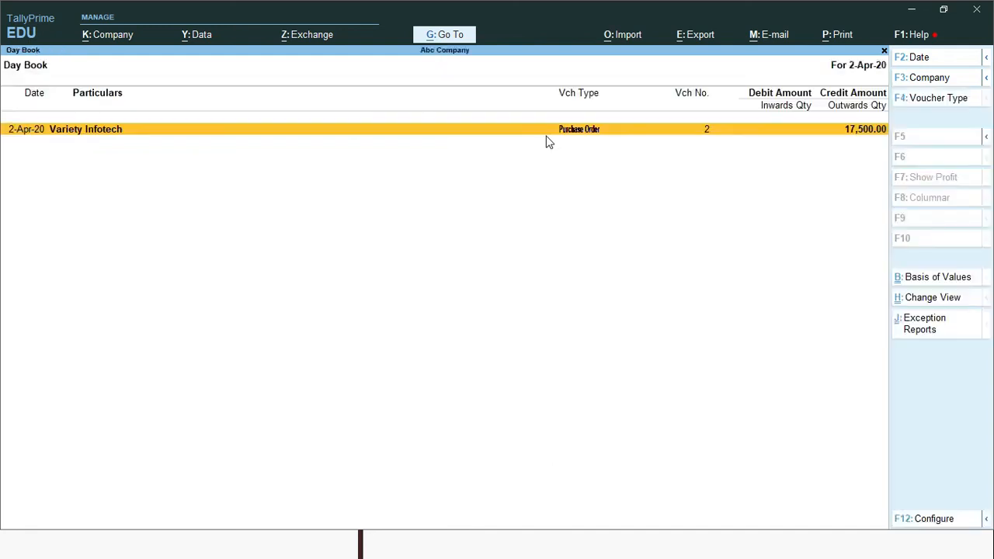
{"action": "key", "text": "F4"}
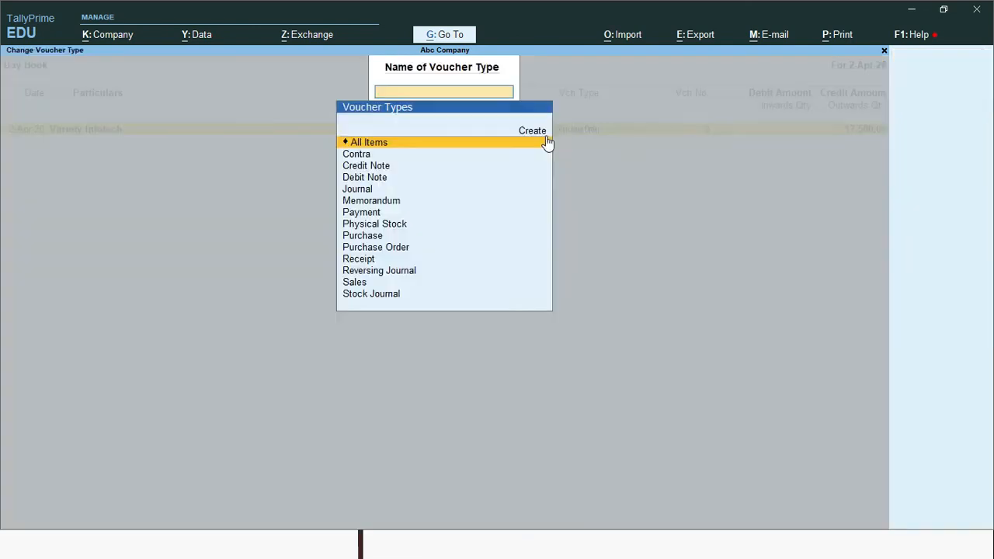
{"action": "key", "text": "Down"}
{"action": "key", "text": "Down"}
{"action": "key", "text": "Down"}
{"action": "key", "text": "Down"}
{"action": "key", "text": "Down"}
{"action": "key", "text": "Down"}
{"action": "key", "text": "Down"}
{"action": "key", "text": "Down"}
{"action": "key", "text": "Down"}
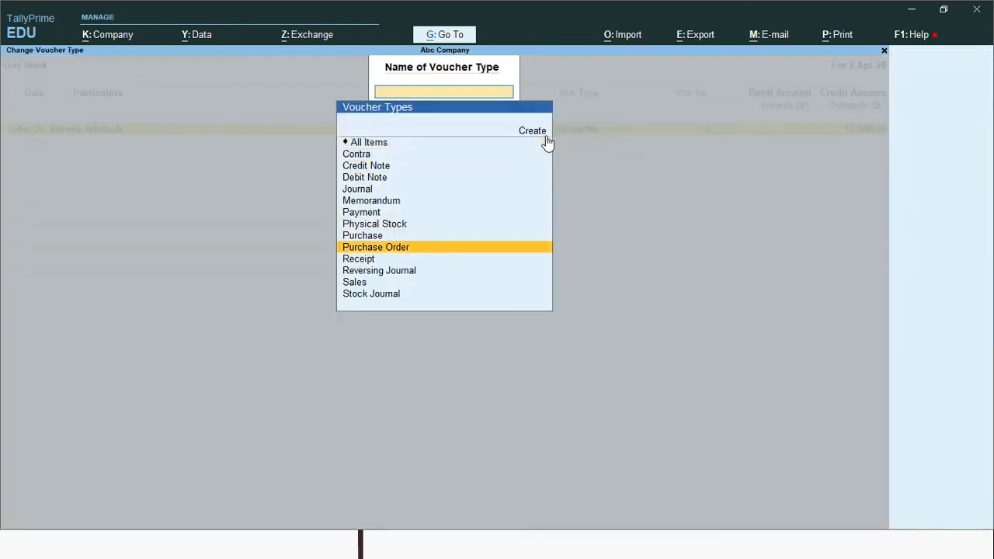
{"action": "key", "text": "Return"}
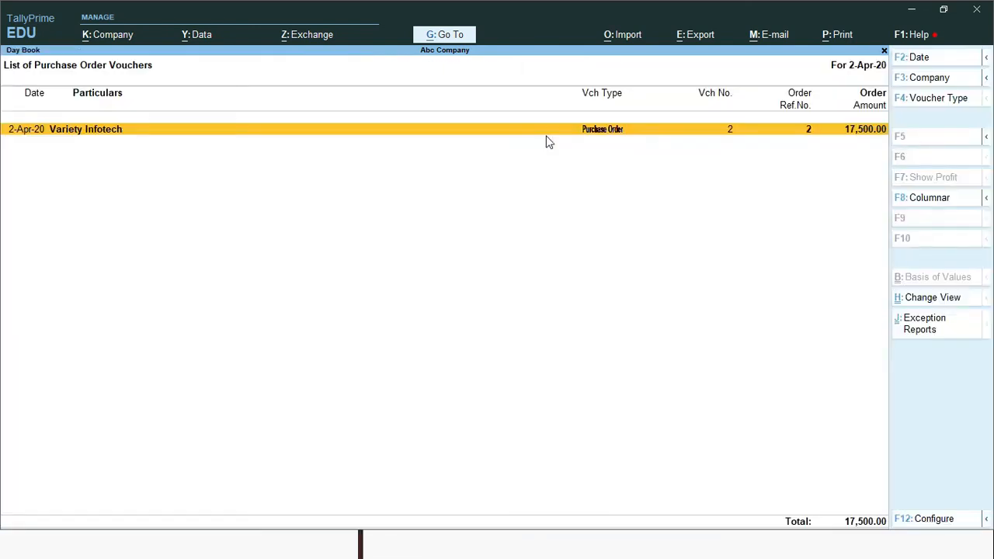
Review the Day Book's voucher type choices, keep Purchase Order selected, and return to the additional reports.
{"action": "key", "text": "F4"}
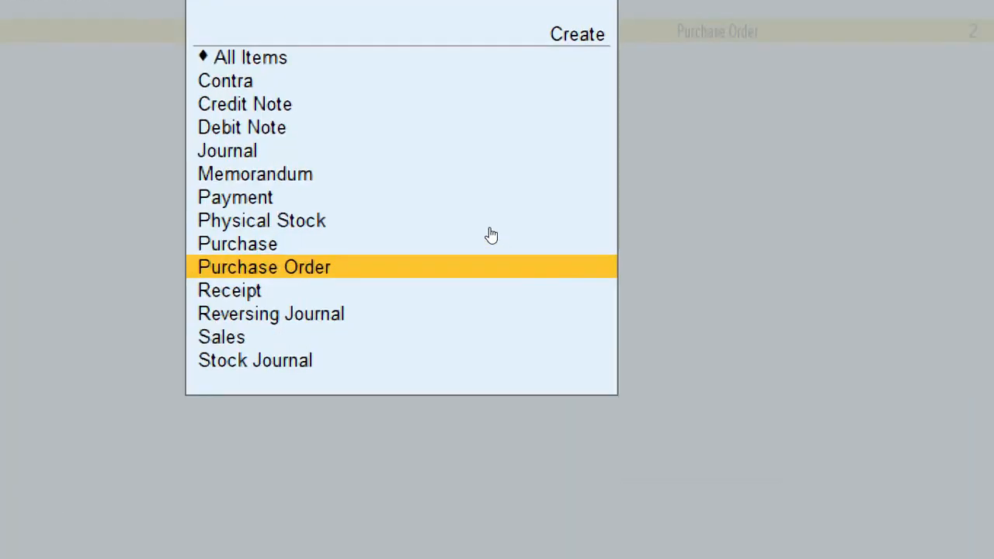
{"action": "key", "text": "Return"}
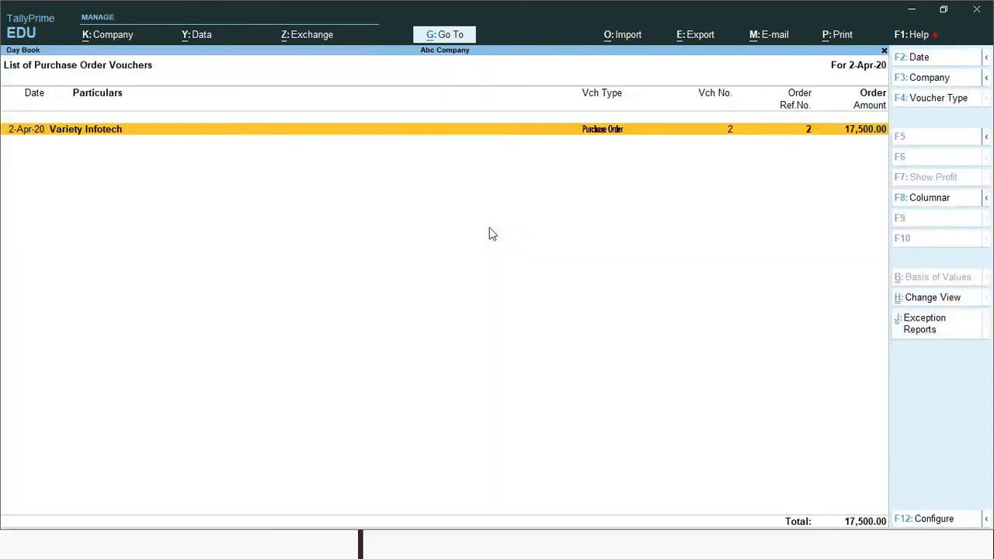
{"action": "key", "text": "Escape"}
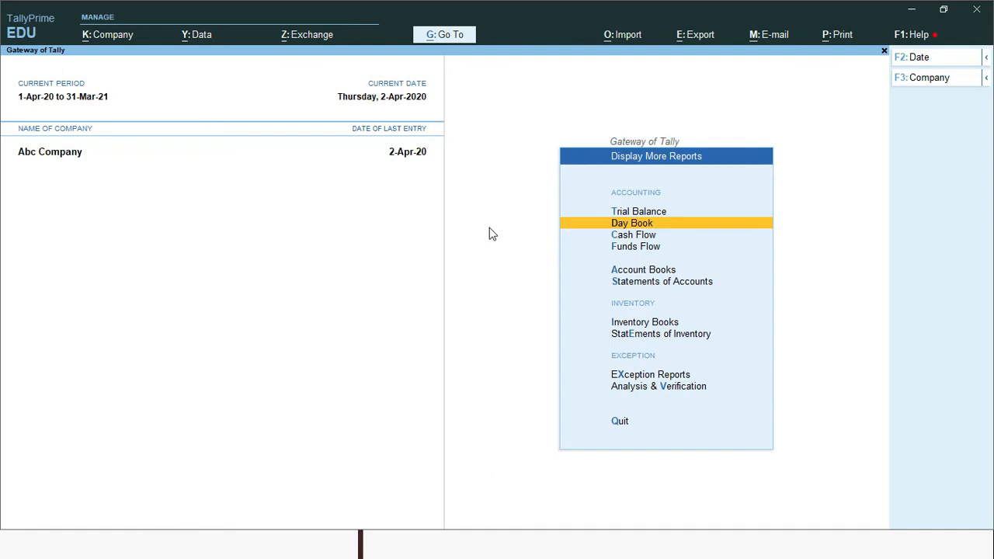
Open Inventory Books among the additional inventory reports.
{"action": "key", "text": "Up"}
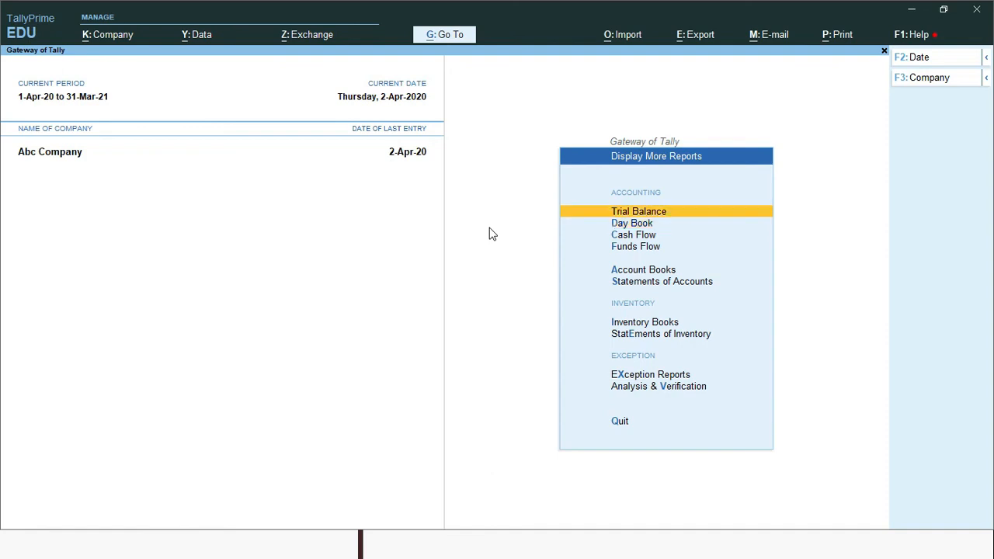
{"action": "key", "text": "Down"}
{"action": "key", "text": "Down"}
{"action": "key", "text": "Down"}
{"action": "key", "text": "Down"}
{"action": "key", "text": "Down"}
{"action": "key", "text": "Down"}
{"action": "key", "text": "Down"}
{"action": "key", "text": "Up"}
{"action": "key", "text": "Return"}
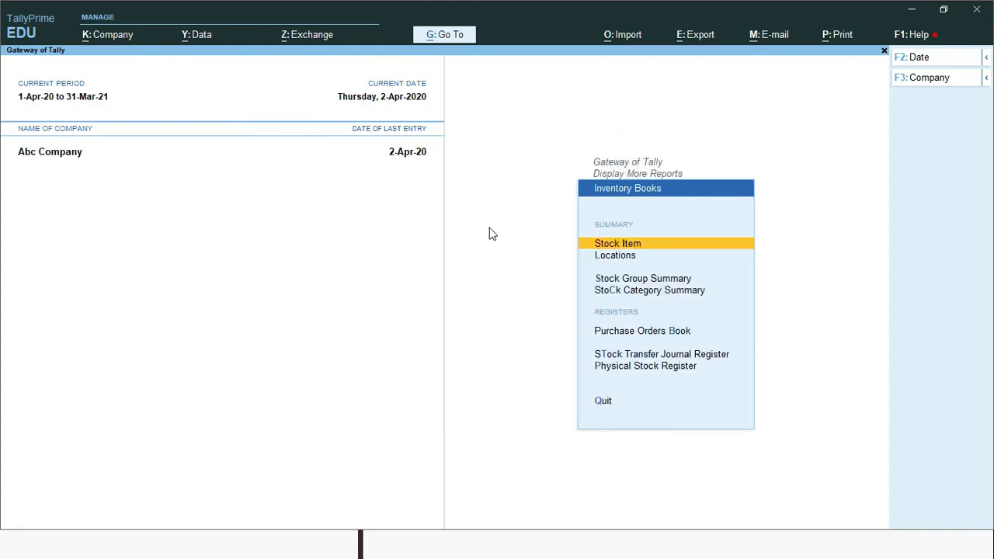
Reopen Inventory Books, open the Purchase Orders Book, and display the purchase order vouchers for April.
{"action": "key", "text": "Escape"}
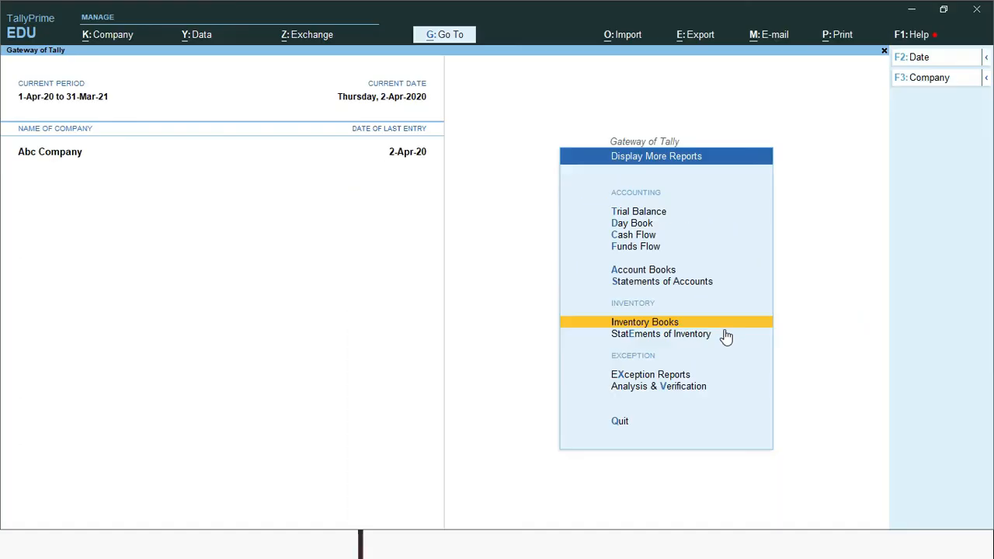
{"action": "key", "text": "Return"}
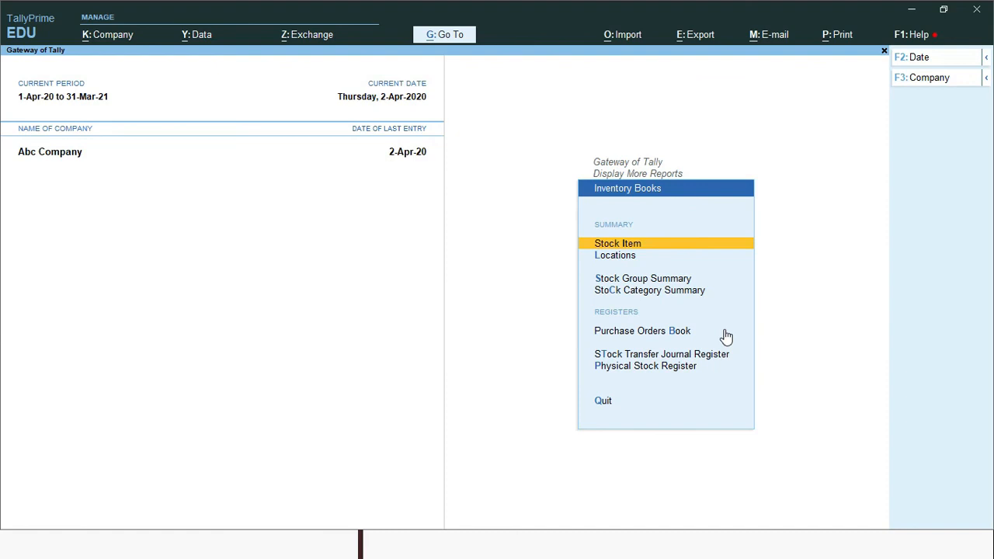
{"action": "key", "text": "Down"}
{"action": "key", "text": "Down"}
{"action": "key", "text": "Down"}
{"action": "key", "text": "Down"}
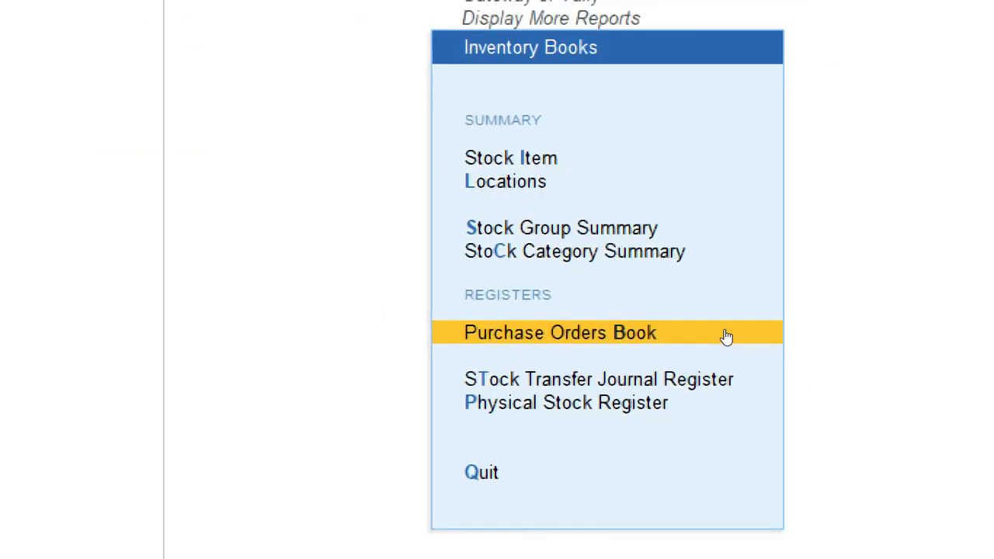
{"action": "key", "text": "Return"}
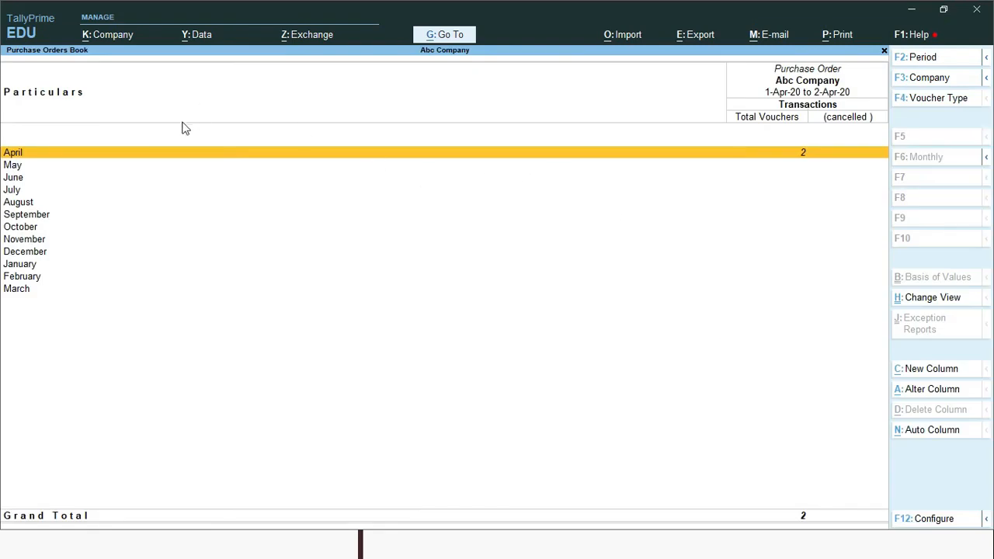
{"action": "key", "text": "Return"}
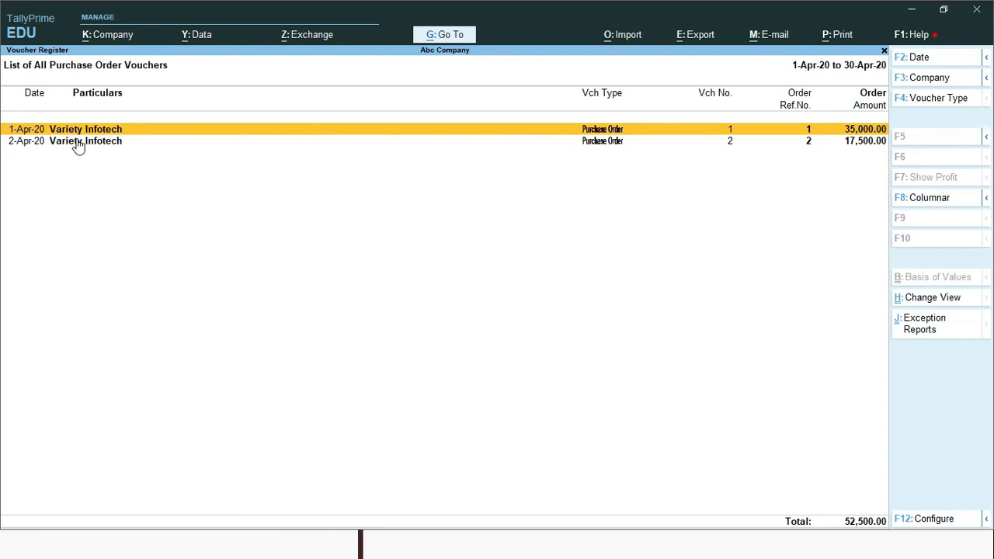
Open purchase order No. 1 dated 1-Apr-20 from the voucher register to review it, then quit without saving.
{"action": "key", "text": "Down"}
{"action": "key", "text": "Up"}
{"action": "key", "text": "Down"}
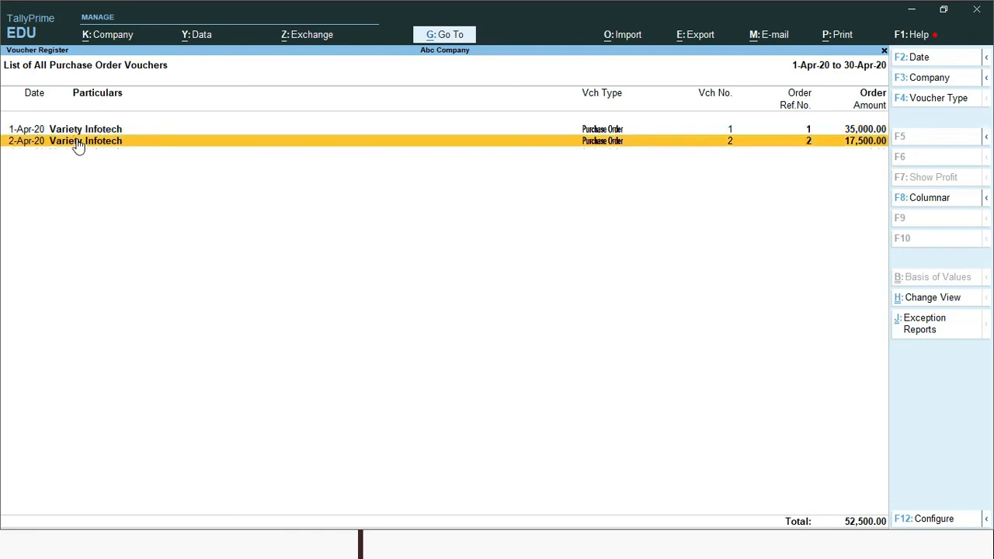
{"action": "key", "text": "Up"}
{"action": "key", "text": "Return"}
{"action": "key", "text": "BackSpace"}
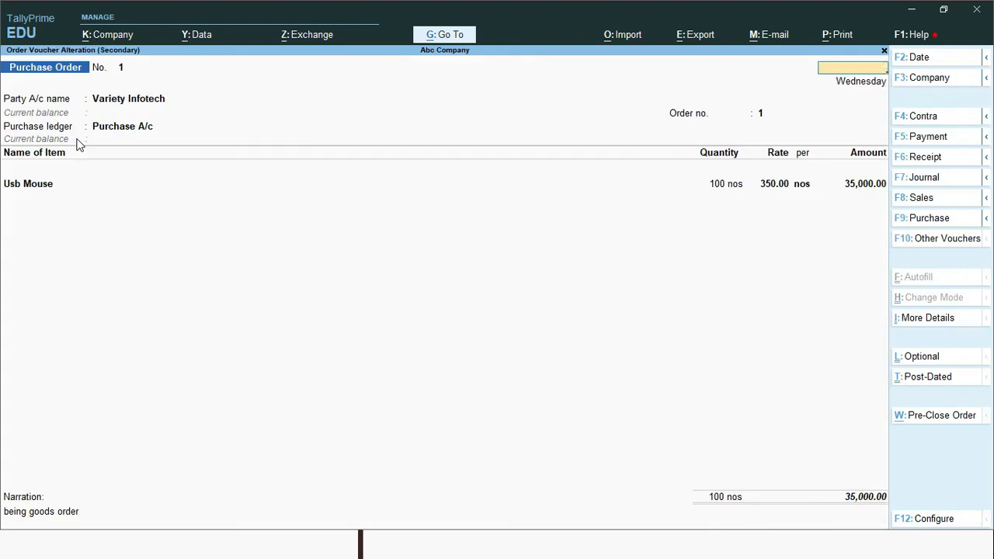
{"action": "key", "text": "Escape"}
Open purchase order No. 2 dated 2-Apr-20 to review it, then quit back to Inventory Books without saving.
{"action": "key", "text": "Down"}
{"action": "key", "text": "Return"}
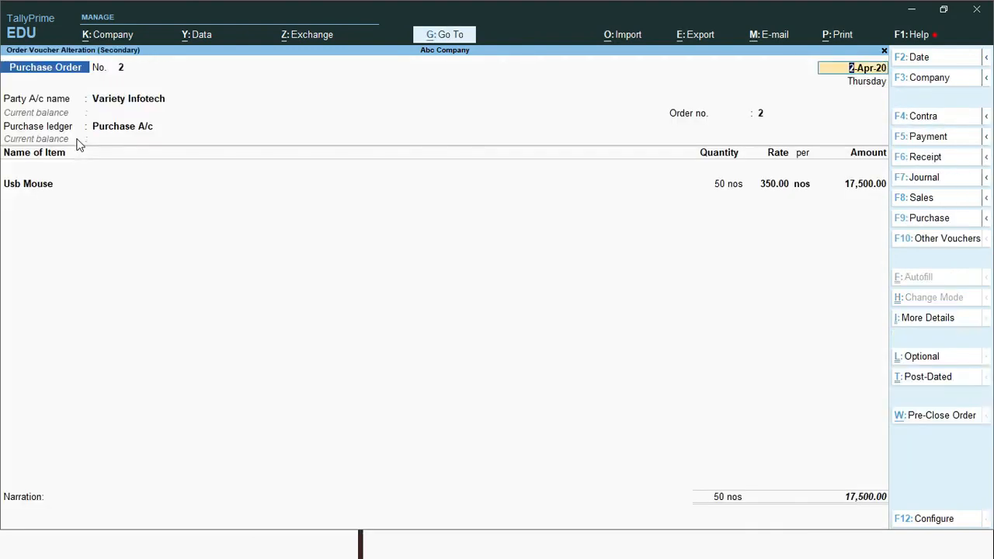
{"action": "key", "text": "Escape"}
{"action": "key", "text": "y"}
{"action": "key", "text": "Escape"}
{"action": "key", "text": "Escape"}
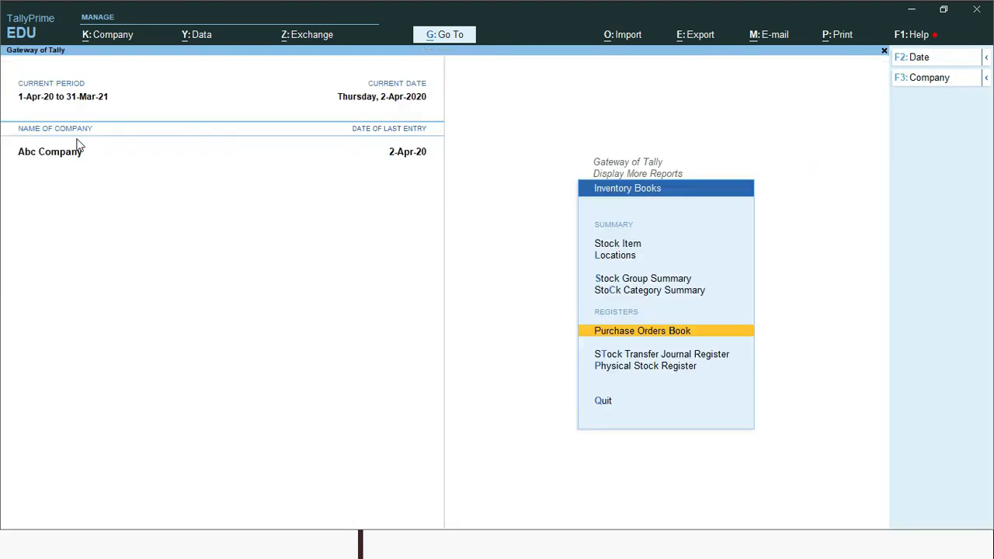